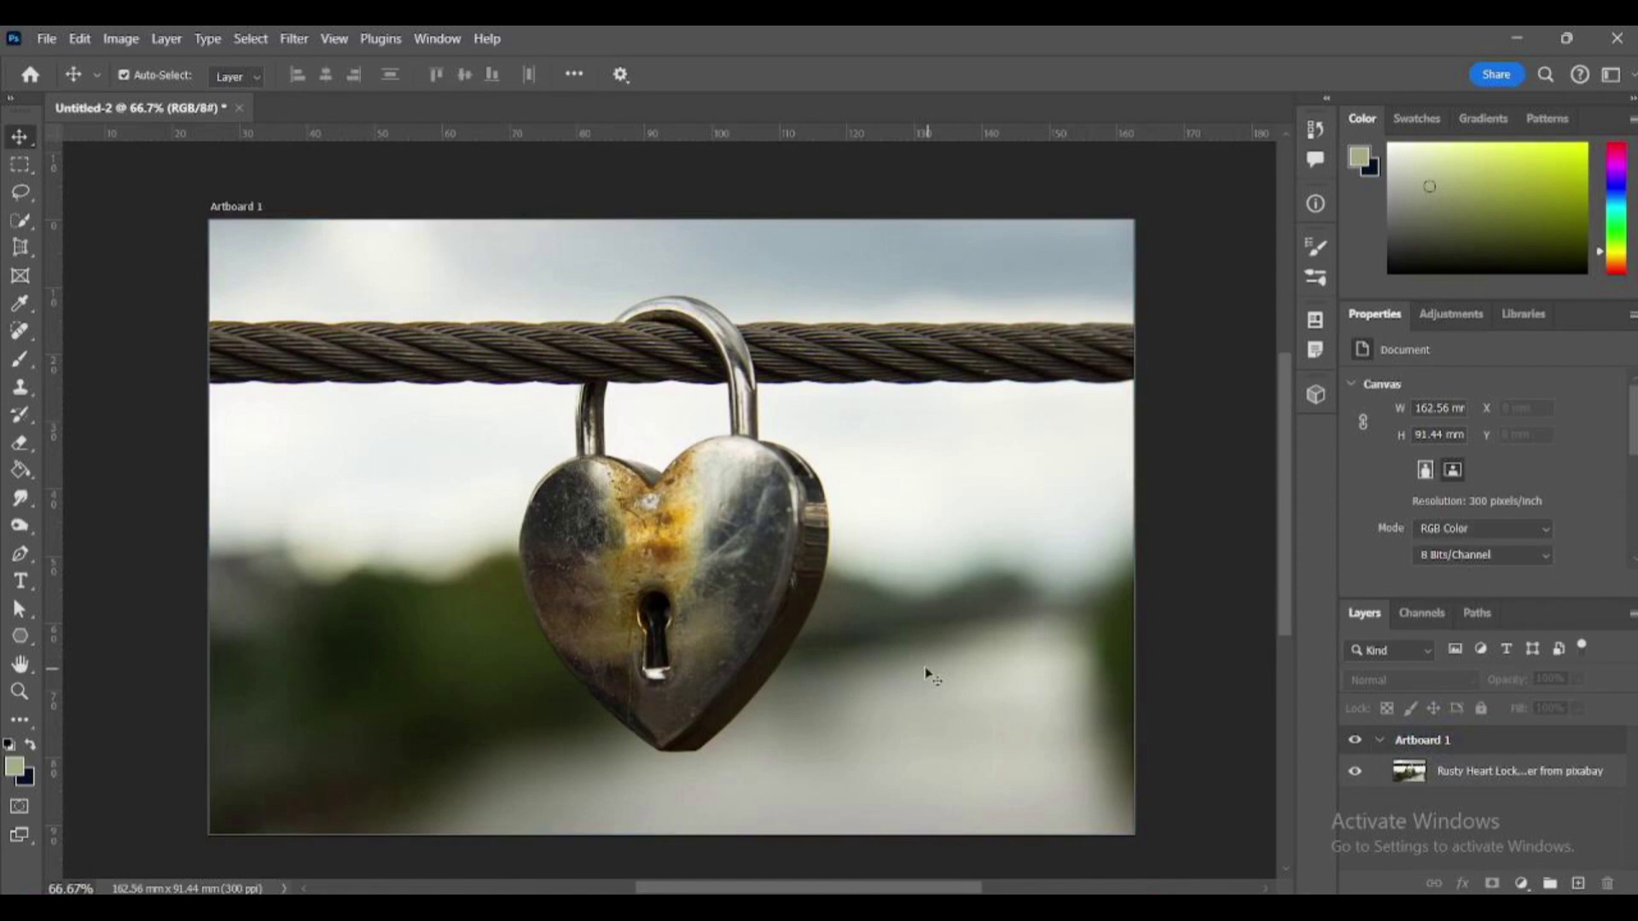
- Make the Rusty Heart Lock layer active and target its image contents with the Move tool
{"action": "left_click", "coordinate": [928, 675]}
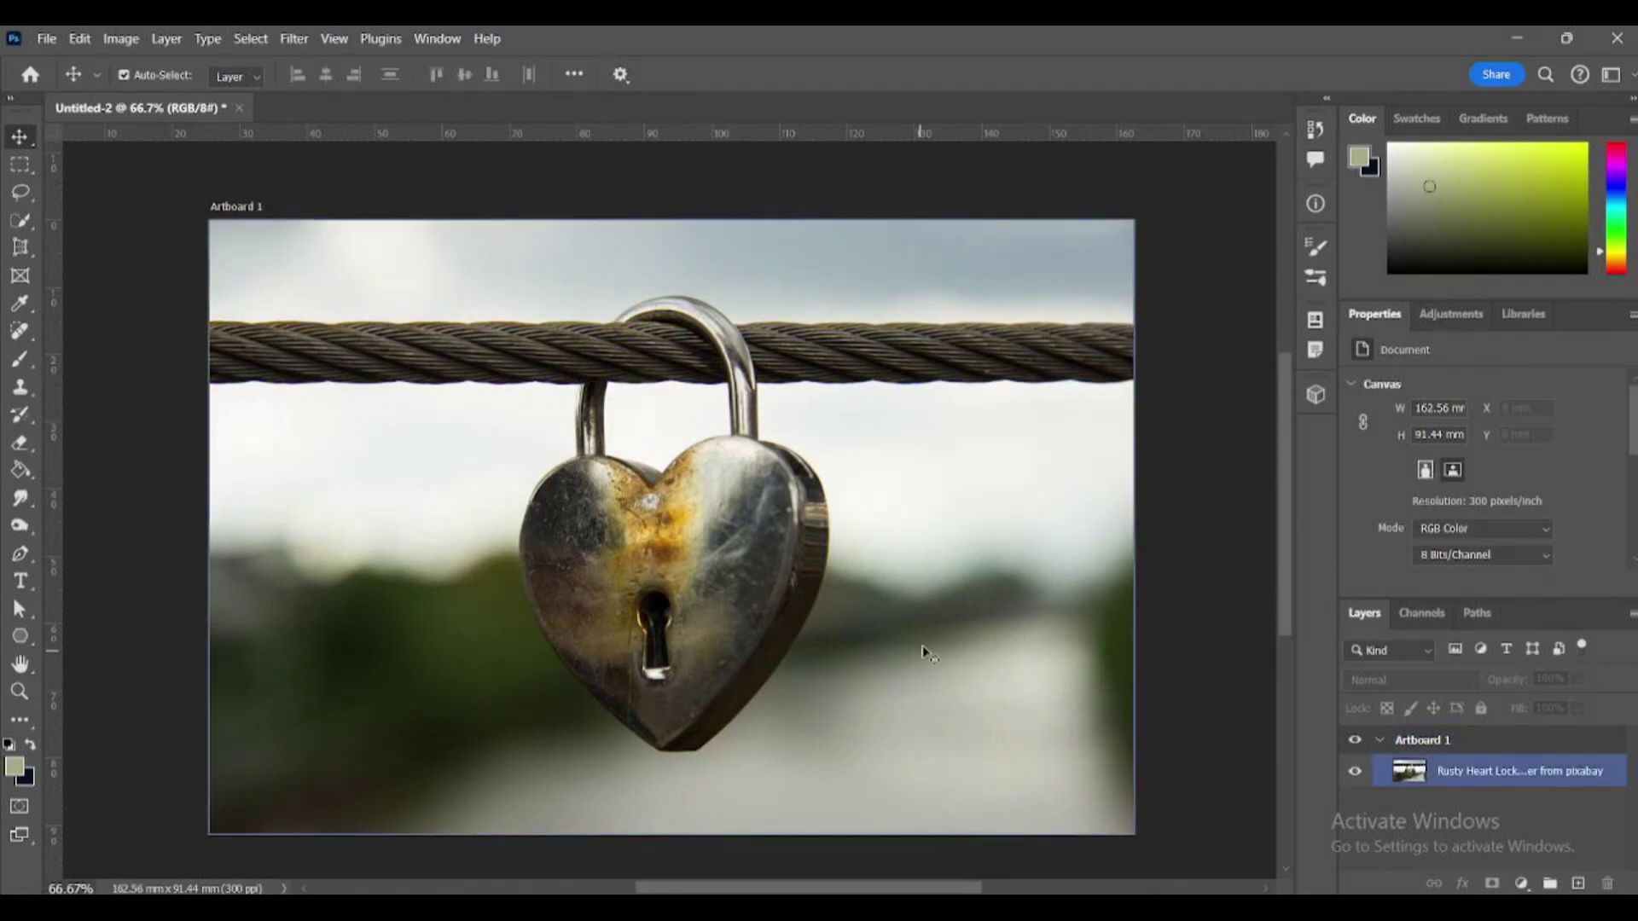
{"action": "left_click", "coordinate": [1039, 589]}
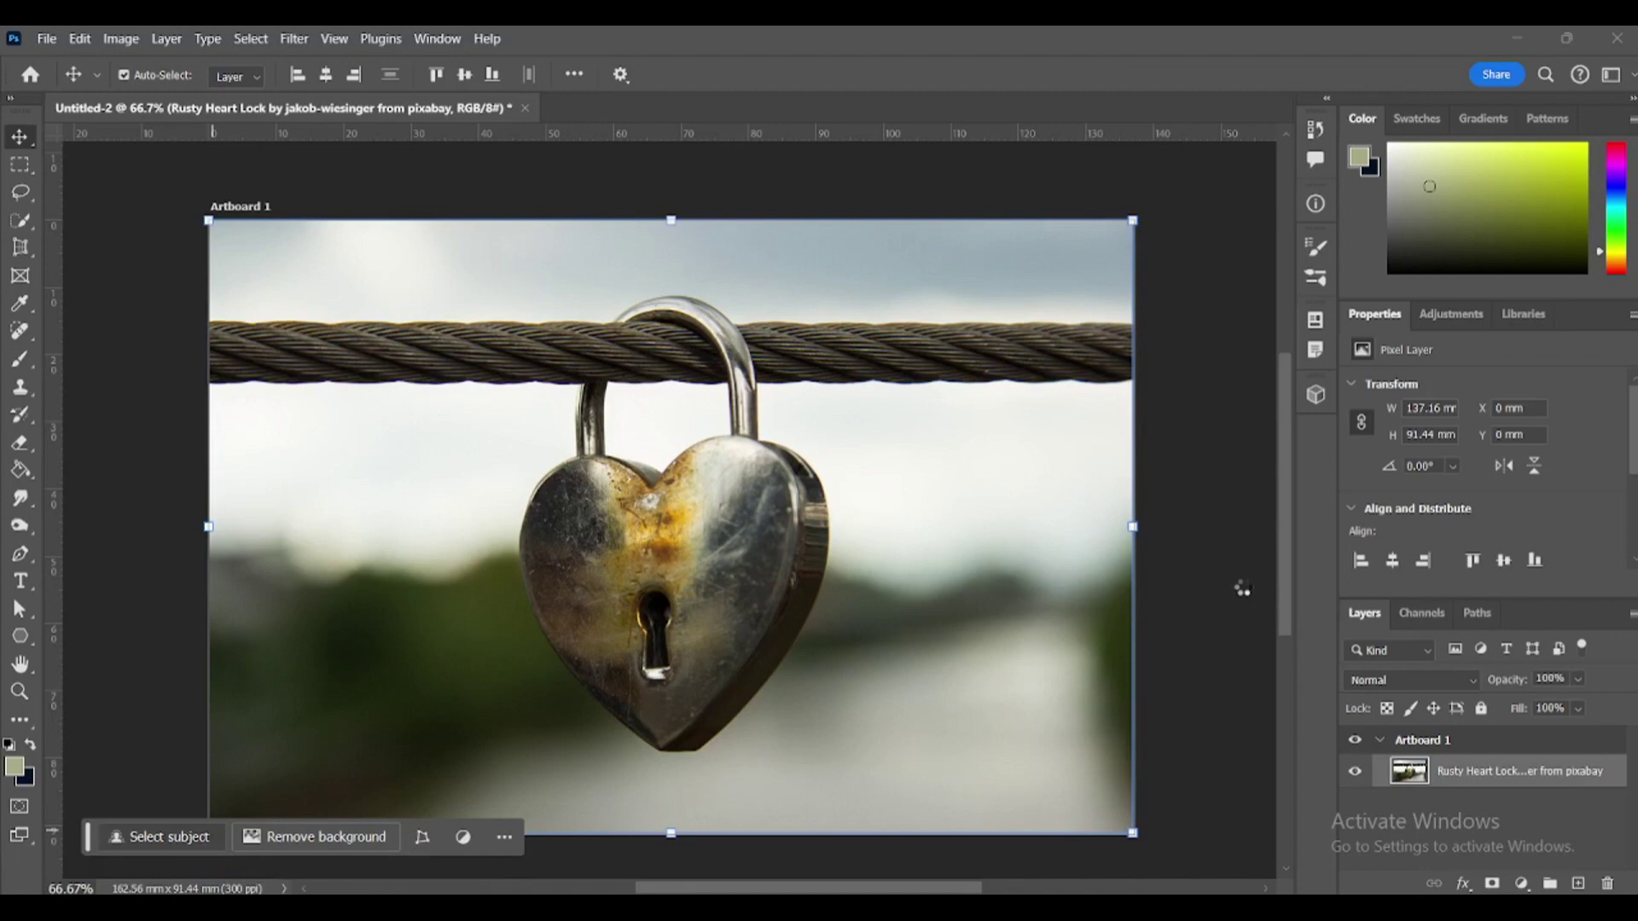
- Auto-select the padlock as the subject, then lasso away the stray rope and left shackle
{"action": "key", "text": "l"}
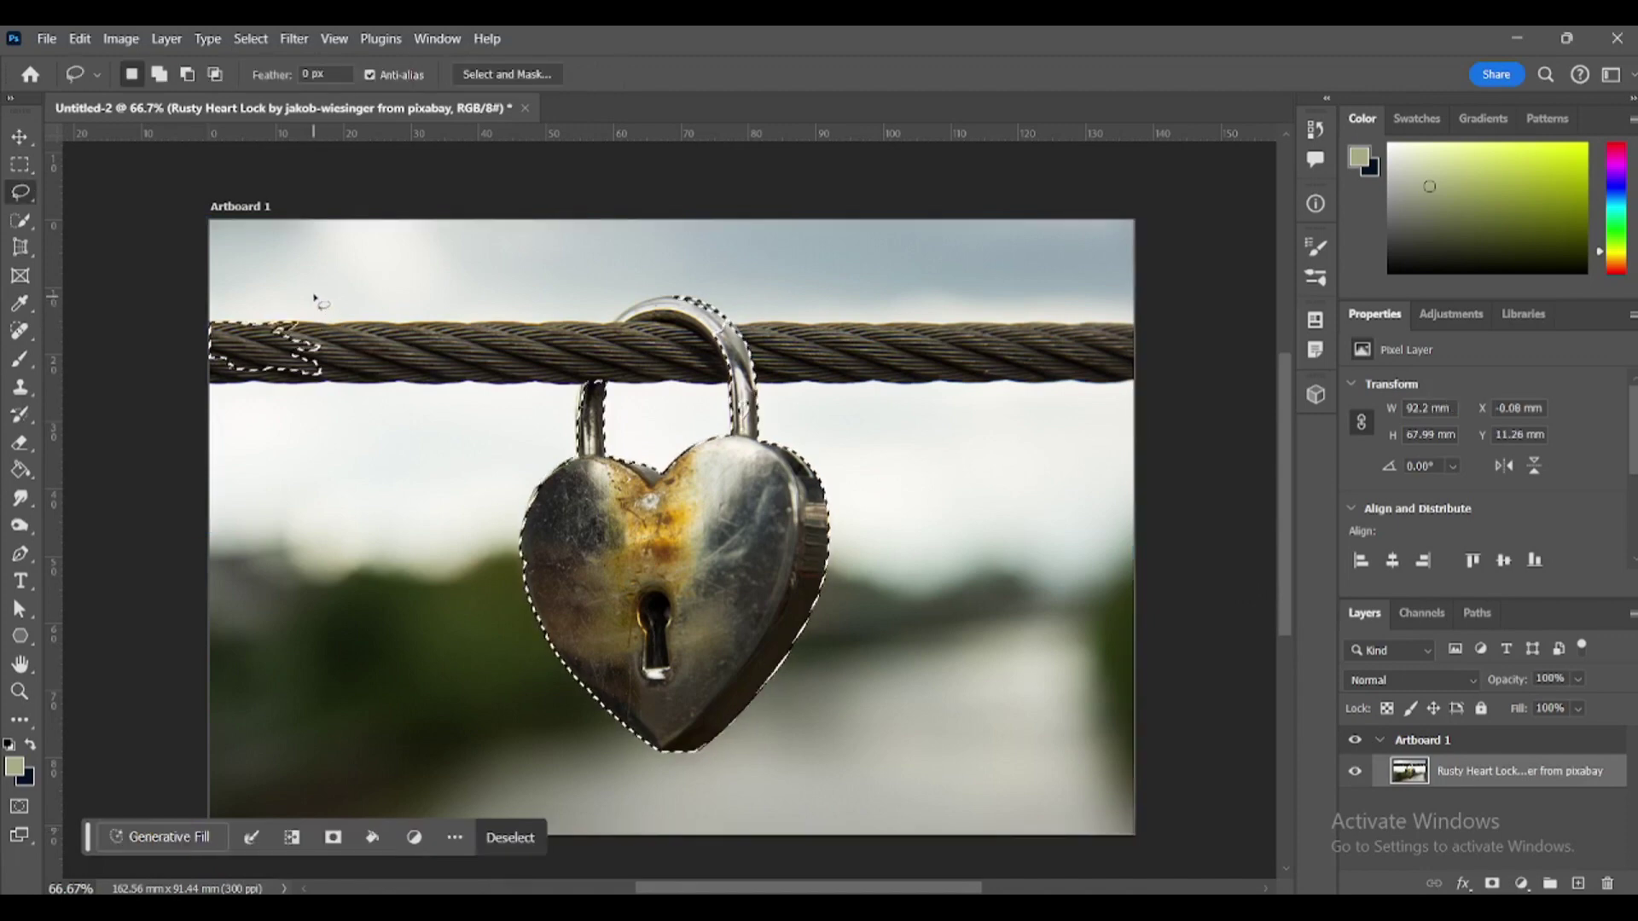
{"action": "left_click", "coordinate": [189, 73]}
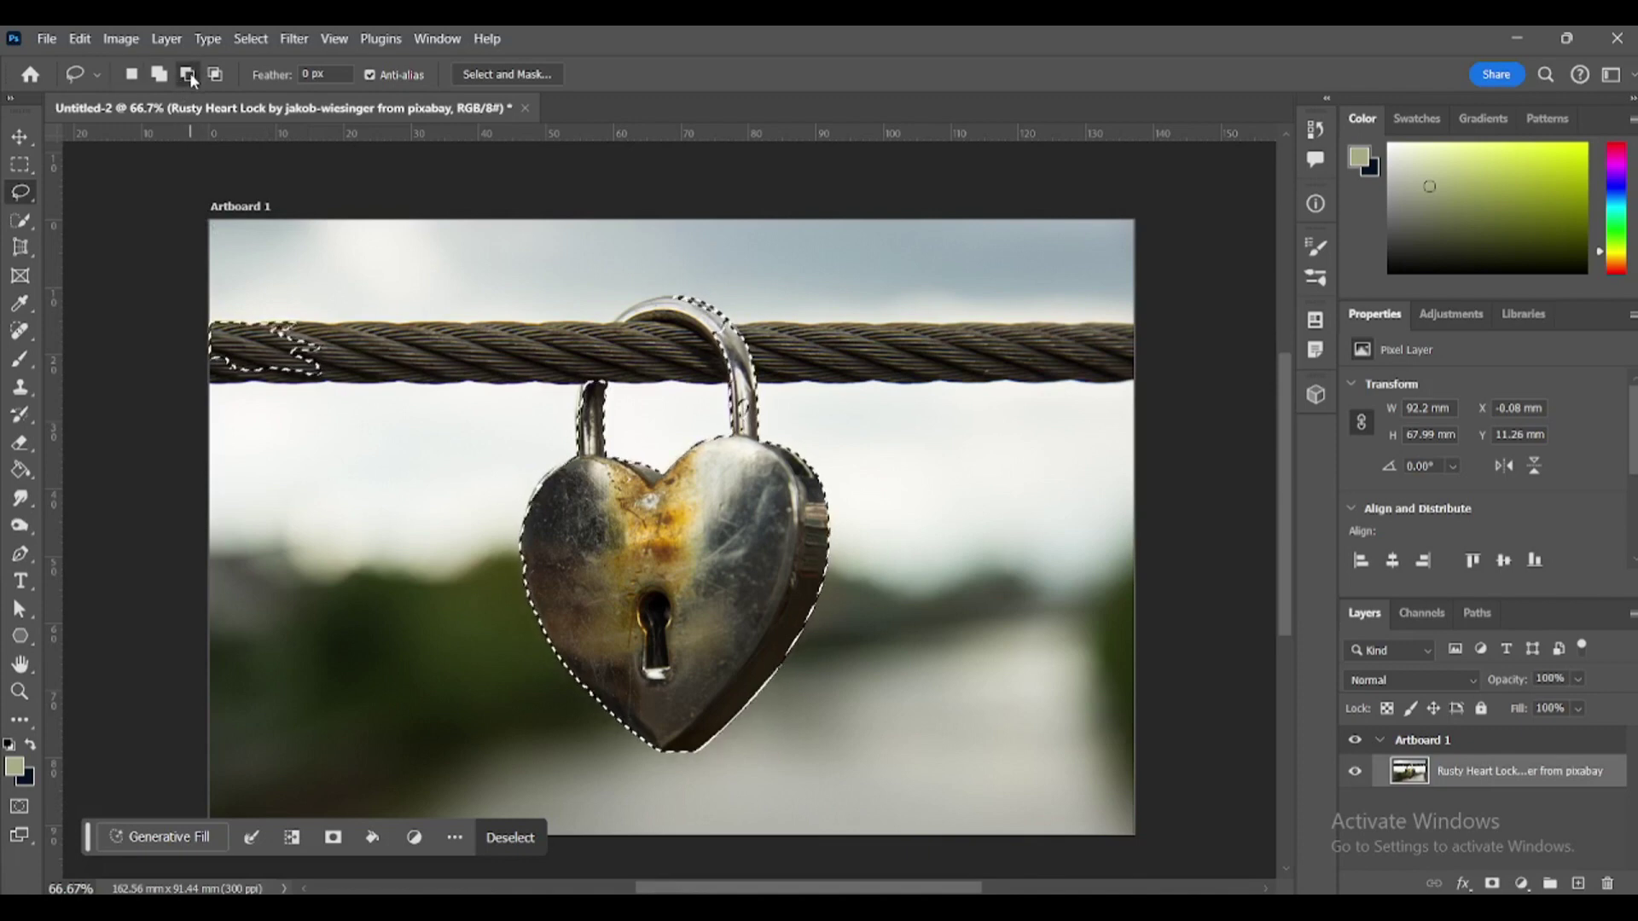
{"action": "left_click_drag", "start_coordinate": [346, 297], "coordinate": [318, 371]}
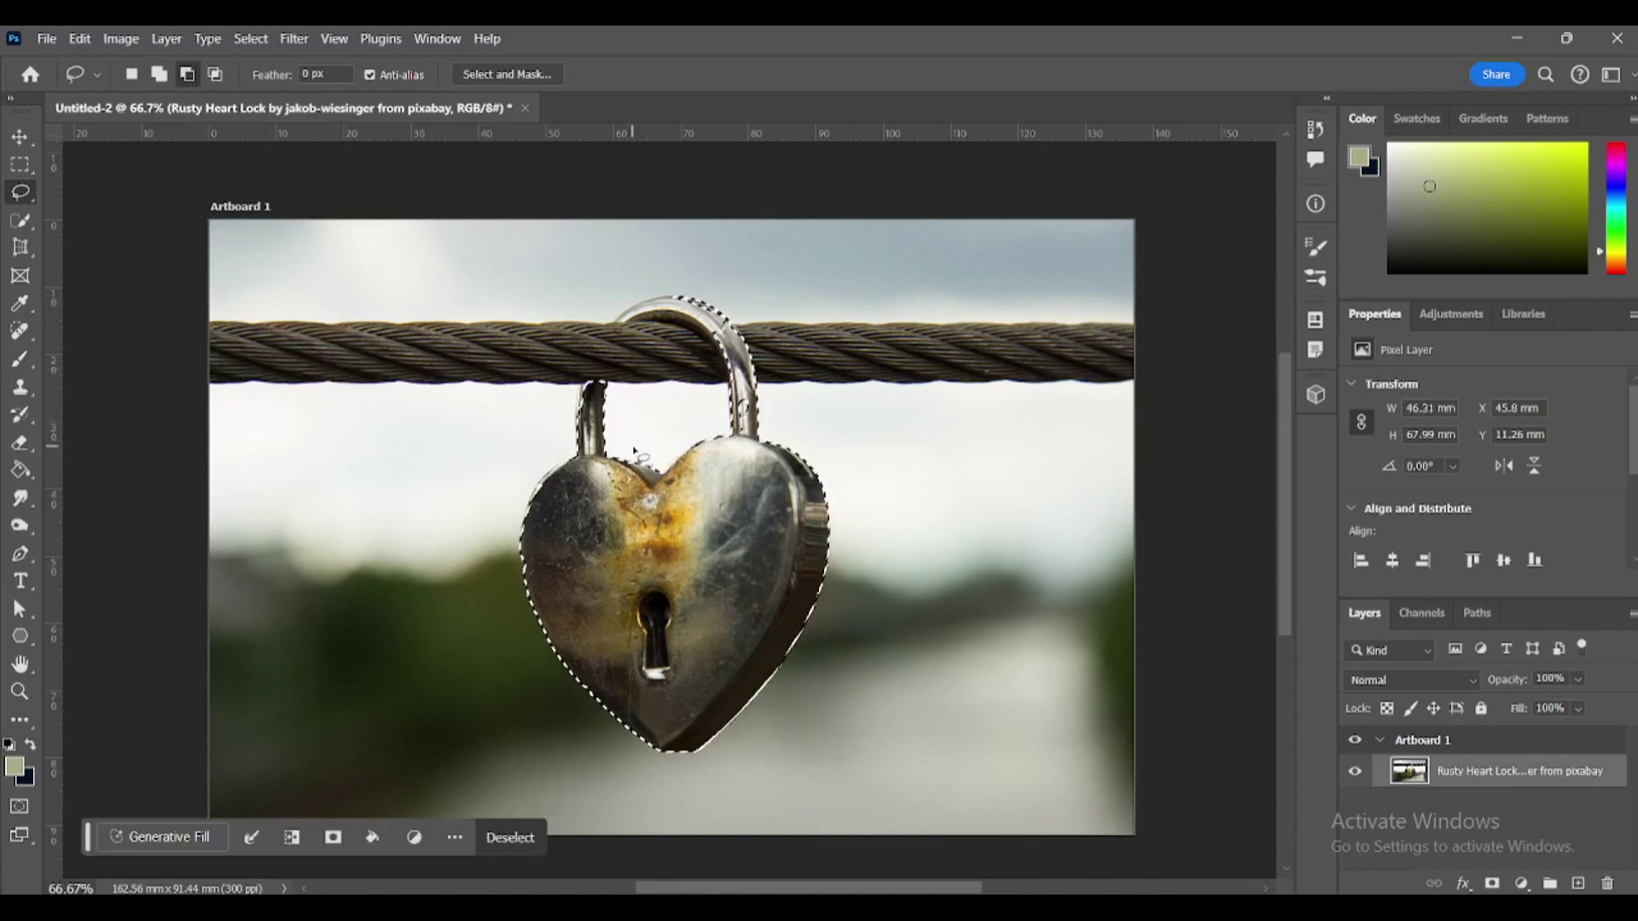
{"action": "left_click_drag", "start_coordinate": [717, 302], "coordinate": [706, 399]}
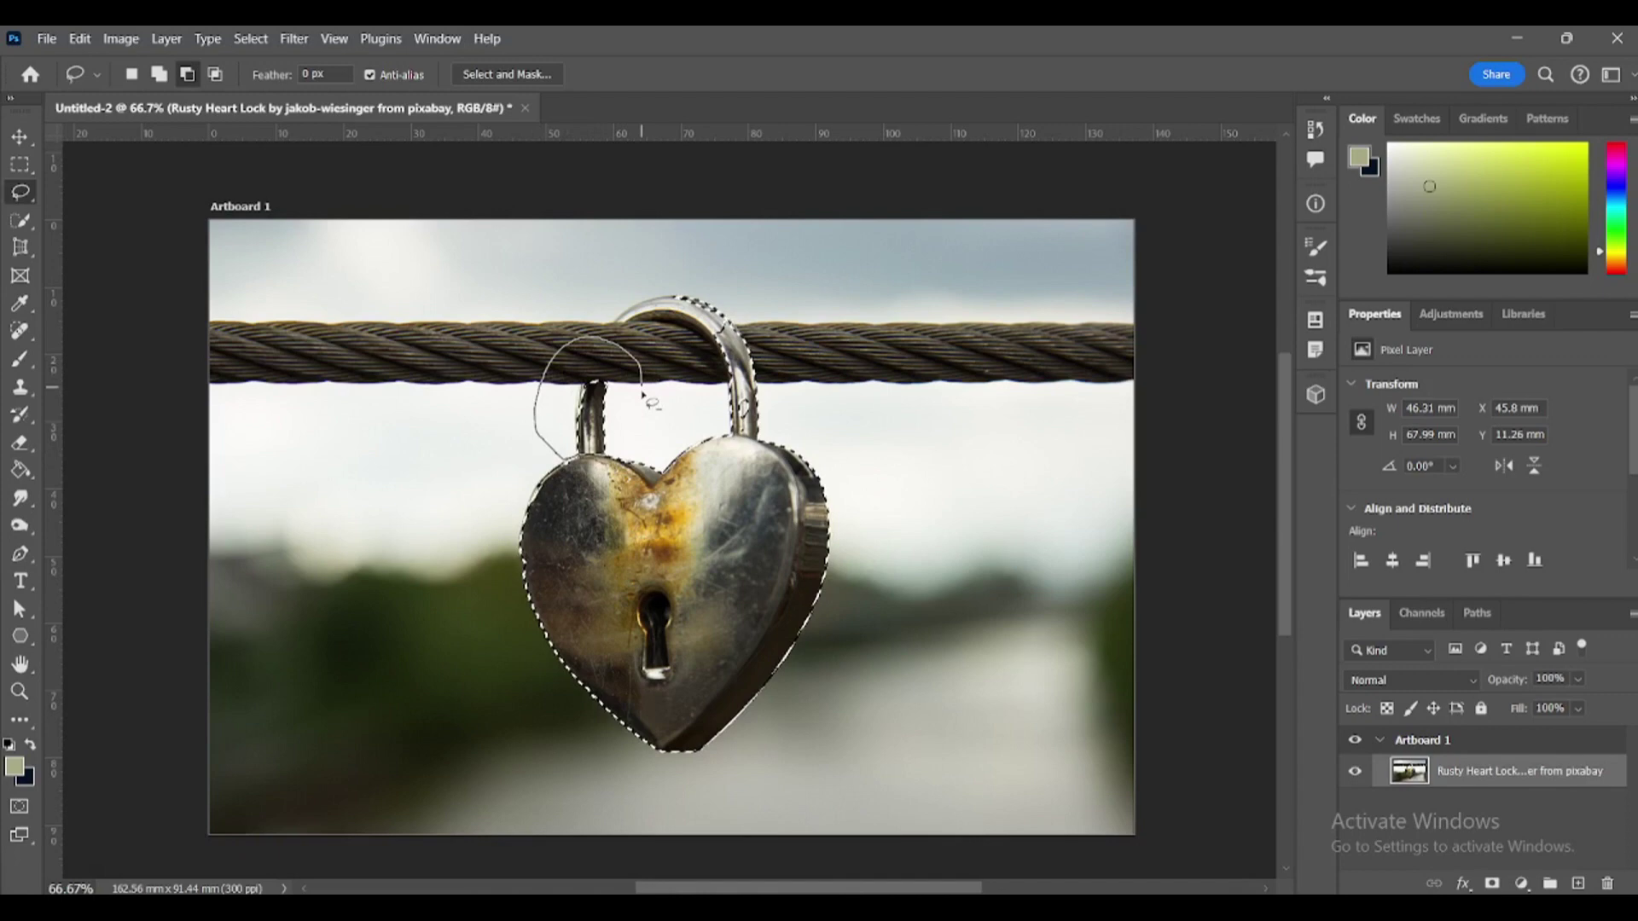
{"action": "left_click_drag", "start_coordinate": [582, 465], "coordinate": [635, 431]}
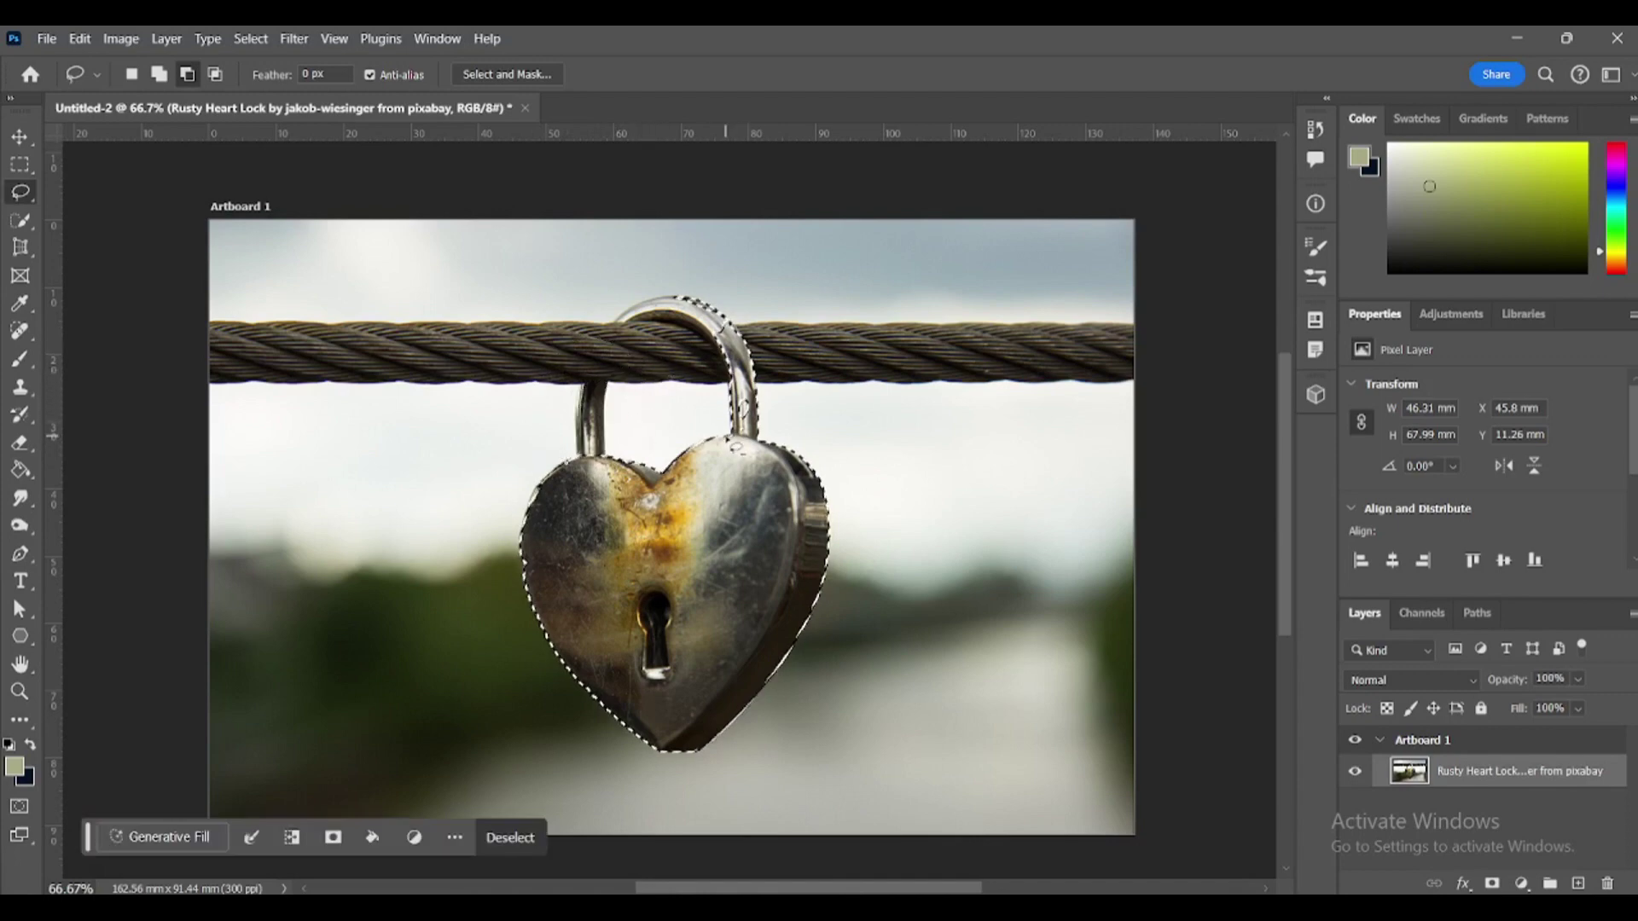
- Cut the right shackle out of the heart selection
{"action": "mouse_move", "coordinate": [743, 448]}
{"action": "left_mouse_down"}
{"action": "mouse_move", "coordinate": [778, 435]}
{"action": "mouse_move", "coordinate": [768, 320]}
{"action": "mouse_move", "coordinate": [677, 274]}
{"action": "mouse_move", "coordinate": [642, 382]}
{"action": "left_mouse_up"}
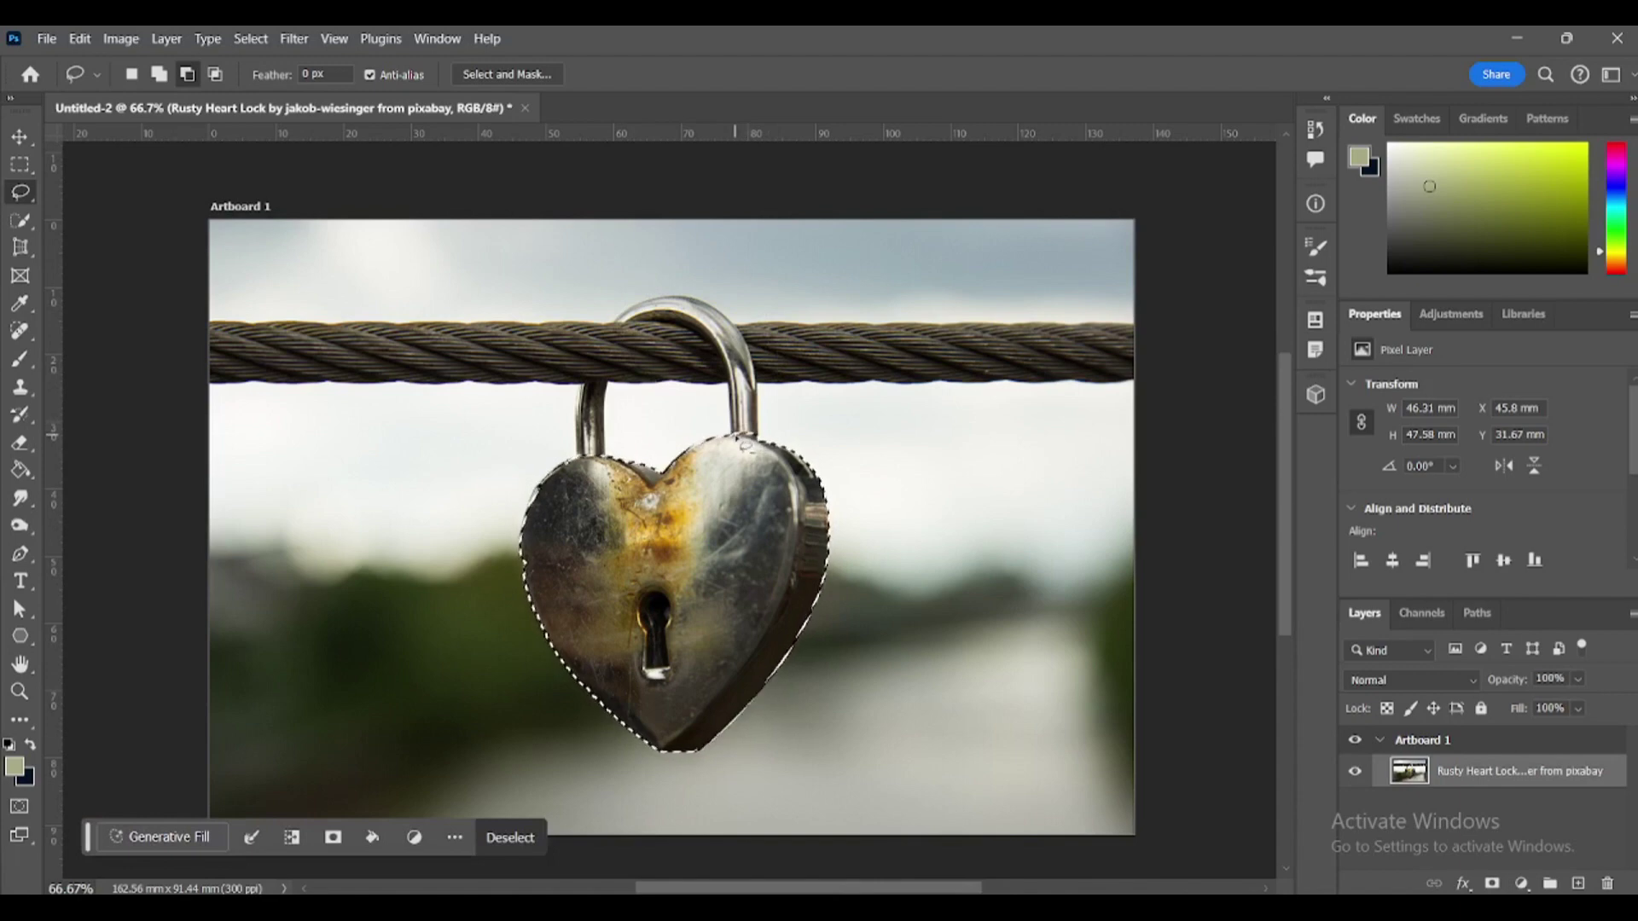
{"action": "left_click_drag", "start_coordinate": [737, 438], "coordinate": [743, 438]}
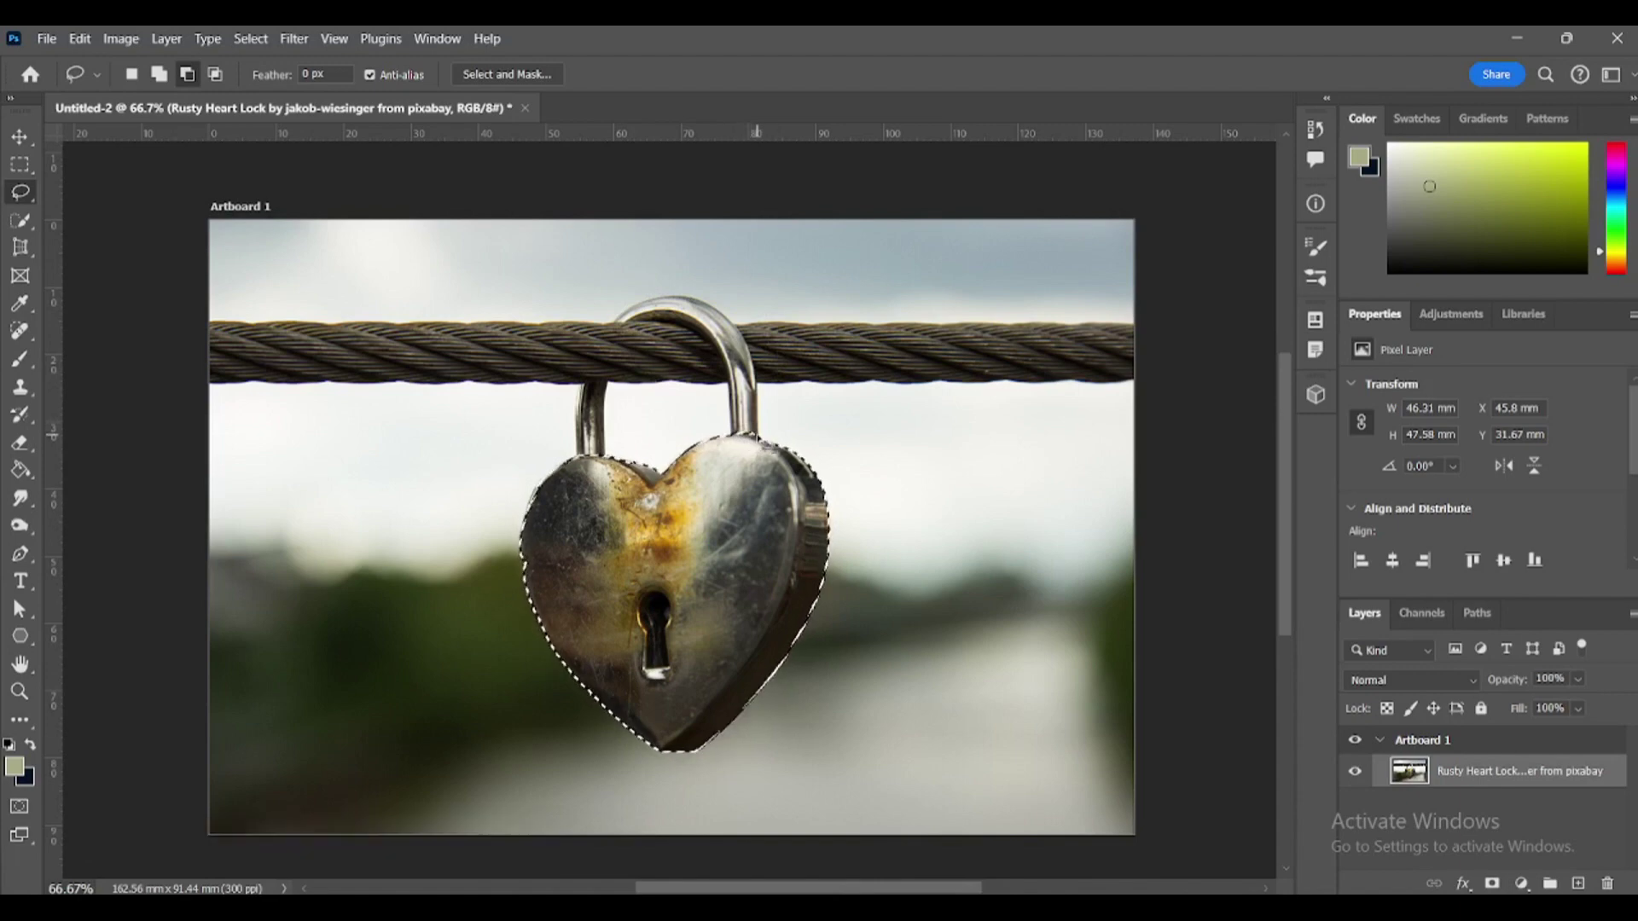
{"action": "left_click", "coordinate": [749, 430]}
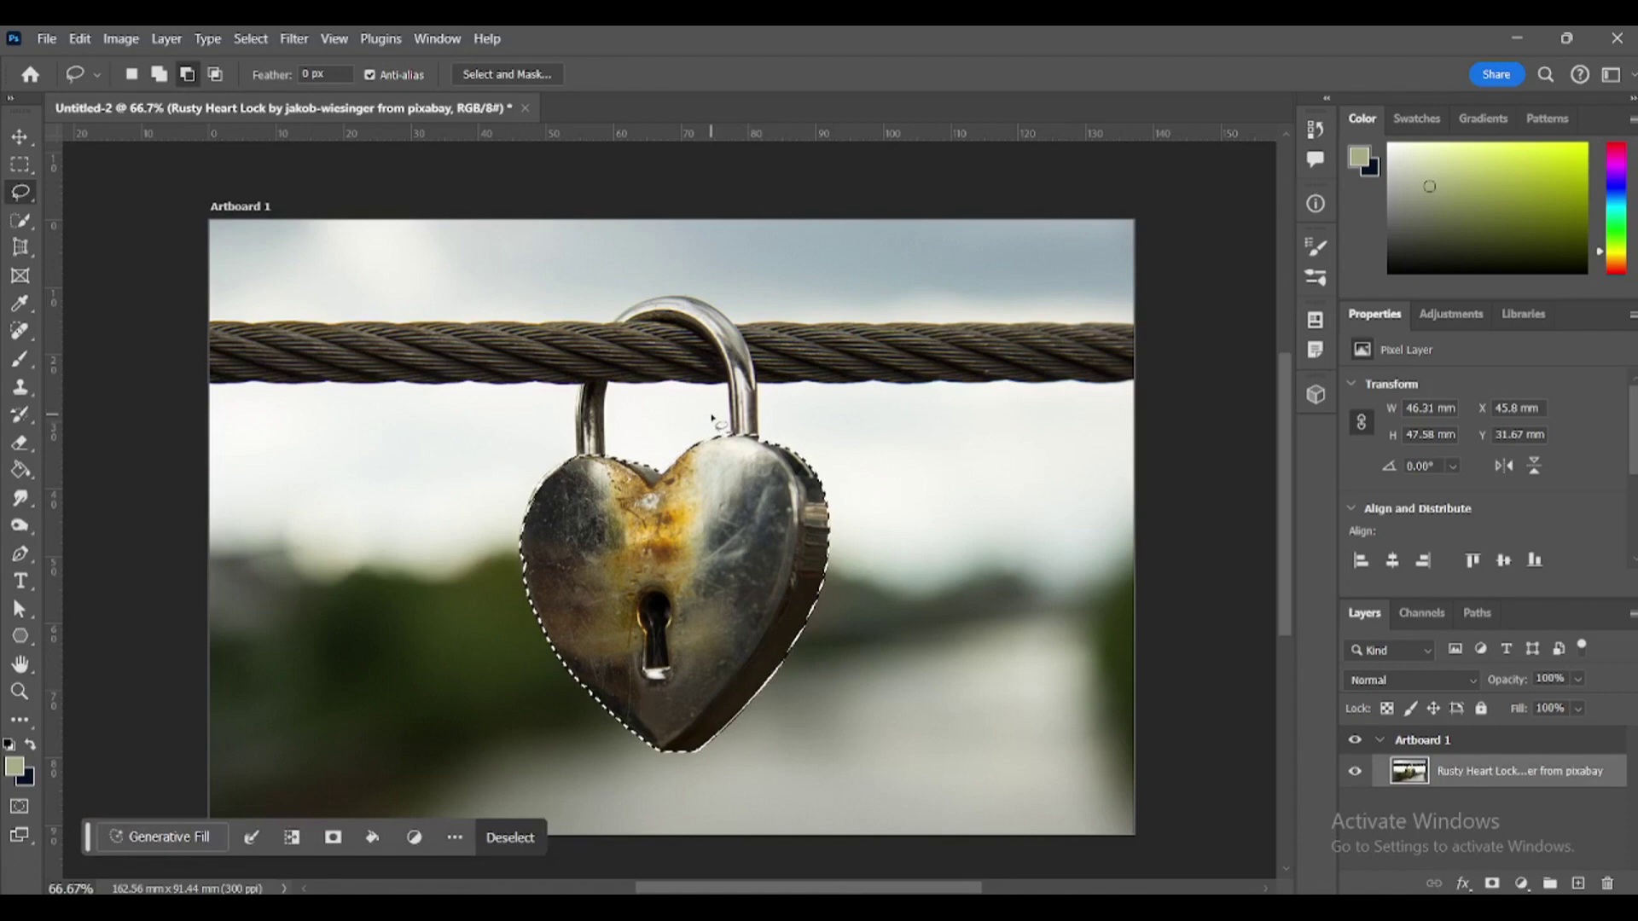
{"action": "left_click_drag", "start_coordinate": [749, 435], "coordinate": [752, 440]}
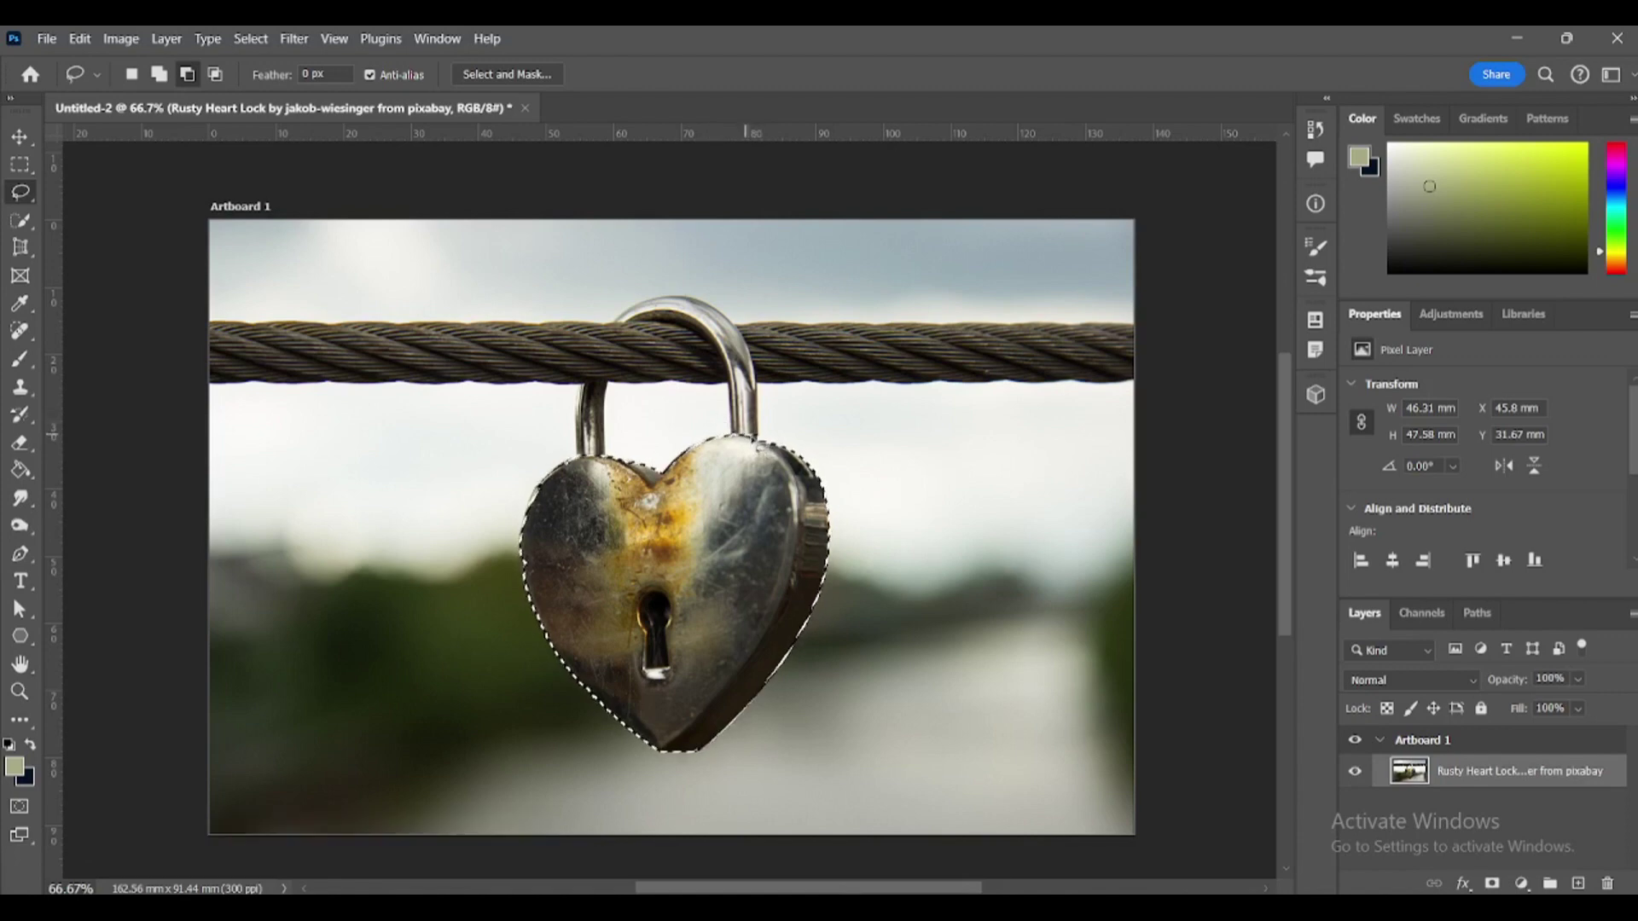
- Add the missed slivers along the heart's left edge back into the selection
{"action": "left_click", "coordinate": [674, 404]}
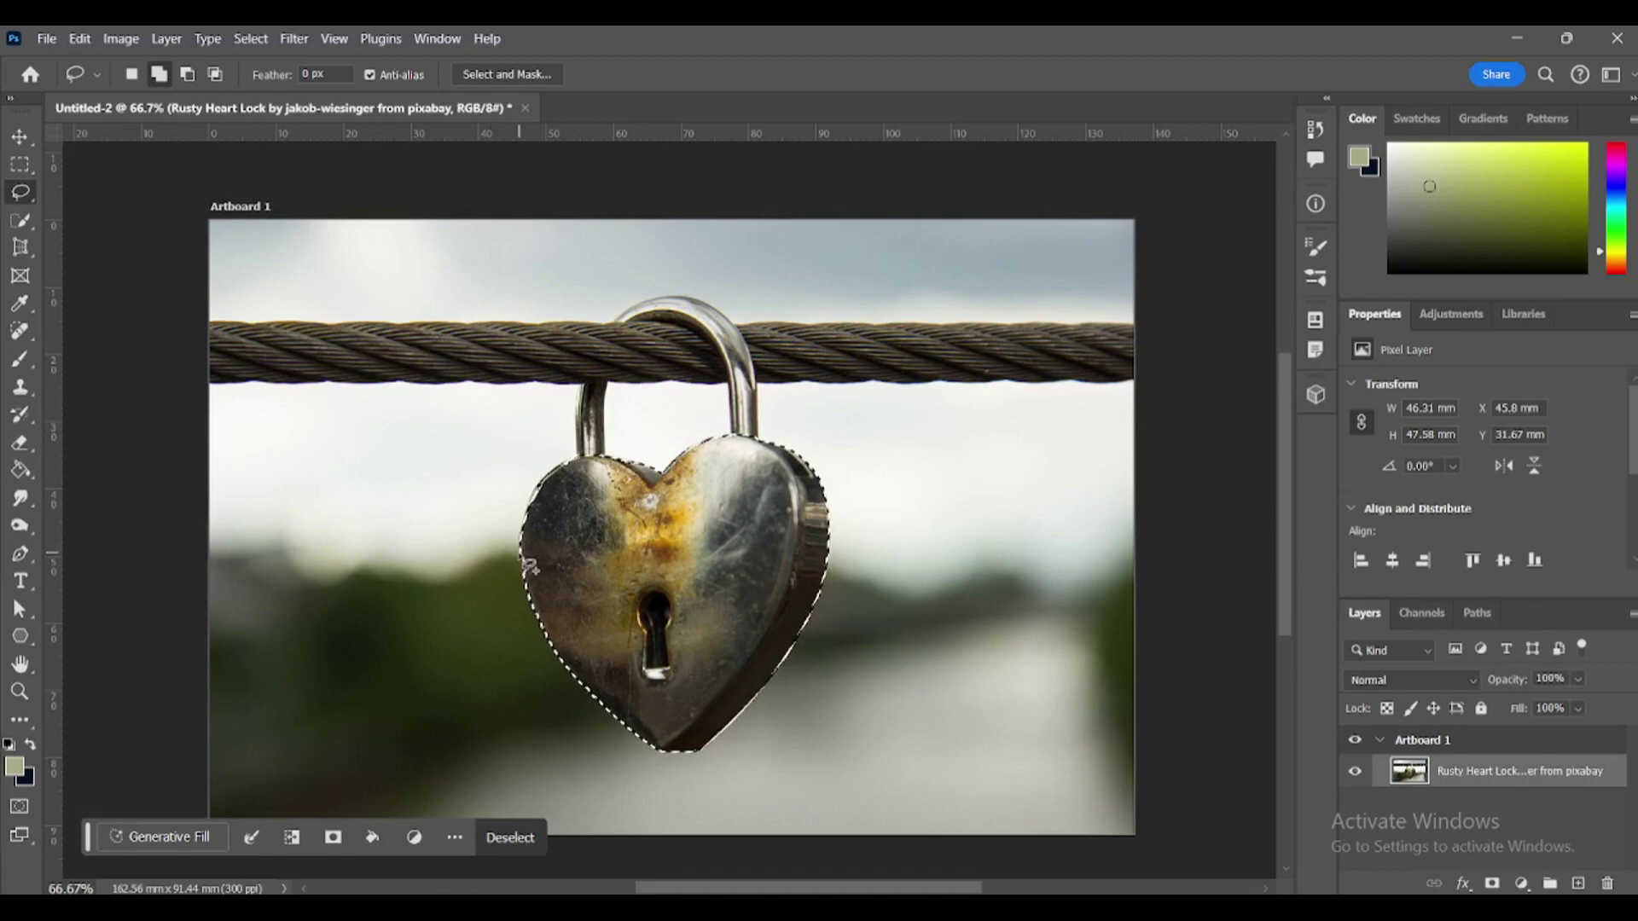
{"action": "left_click_drag", "start_coordinate": [533, 564], "coordinate": [533, 566]}
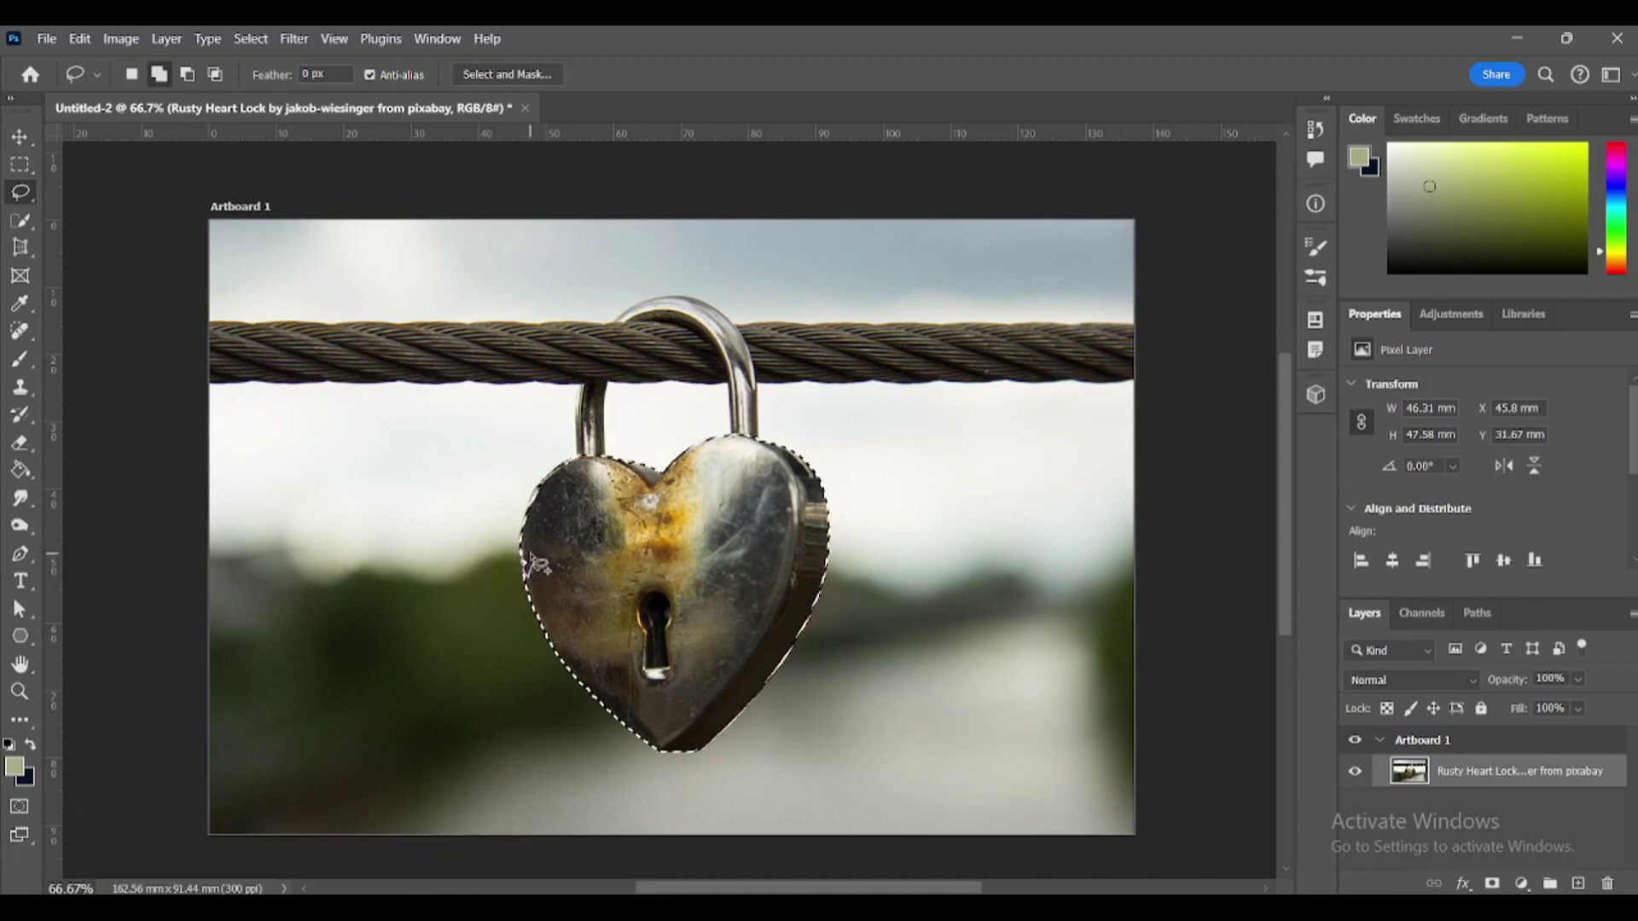
{"action": "left_click_drag", "start_coordinate": [532, 577], "coordinate": [539, 550]}
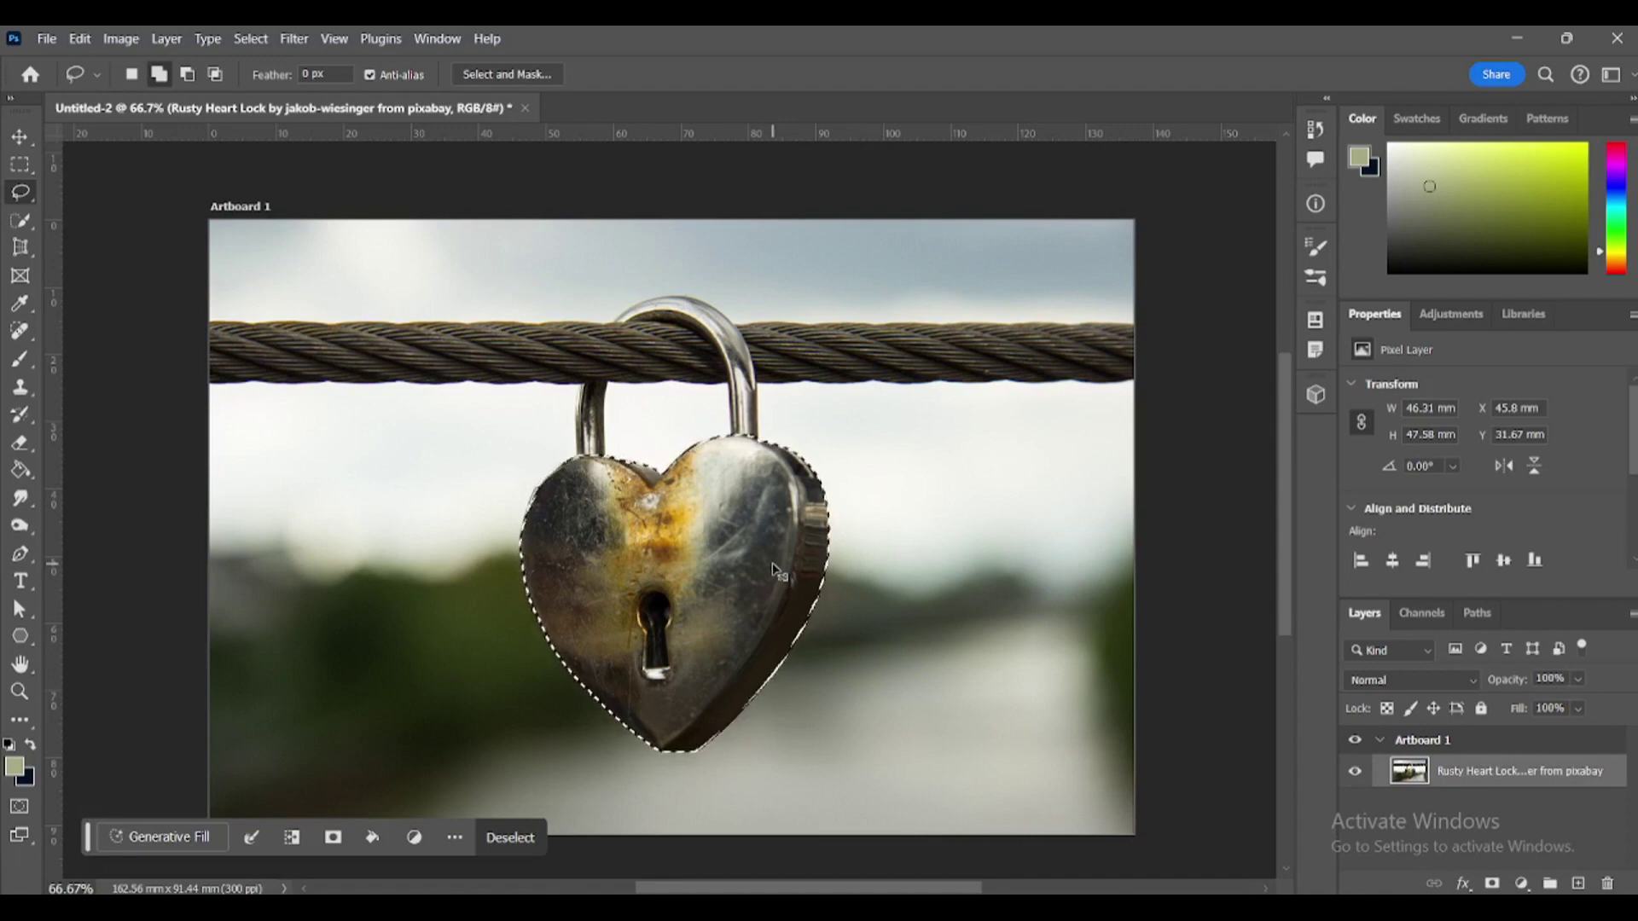
- Copy the heart selection to Layer 1 with Ctrl+J, then test-move and undo
{"action": "key", "text": "ctrl+j"}
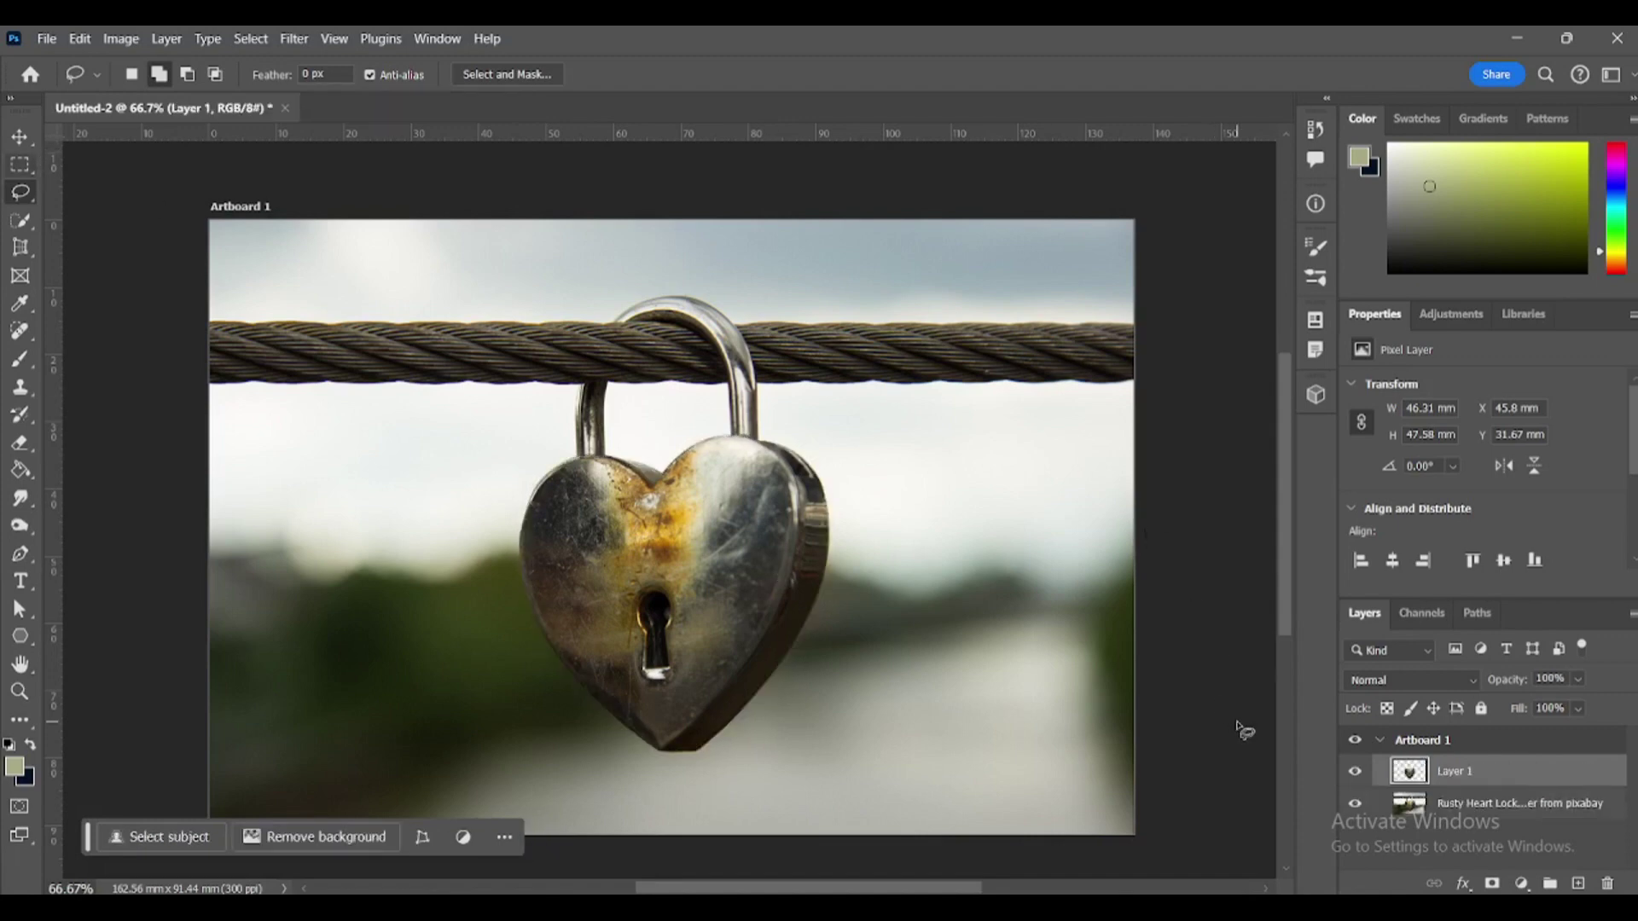
{"action": "left_click", "coordinate": [19, 137]}
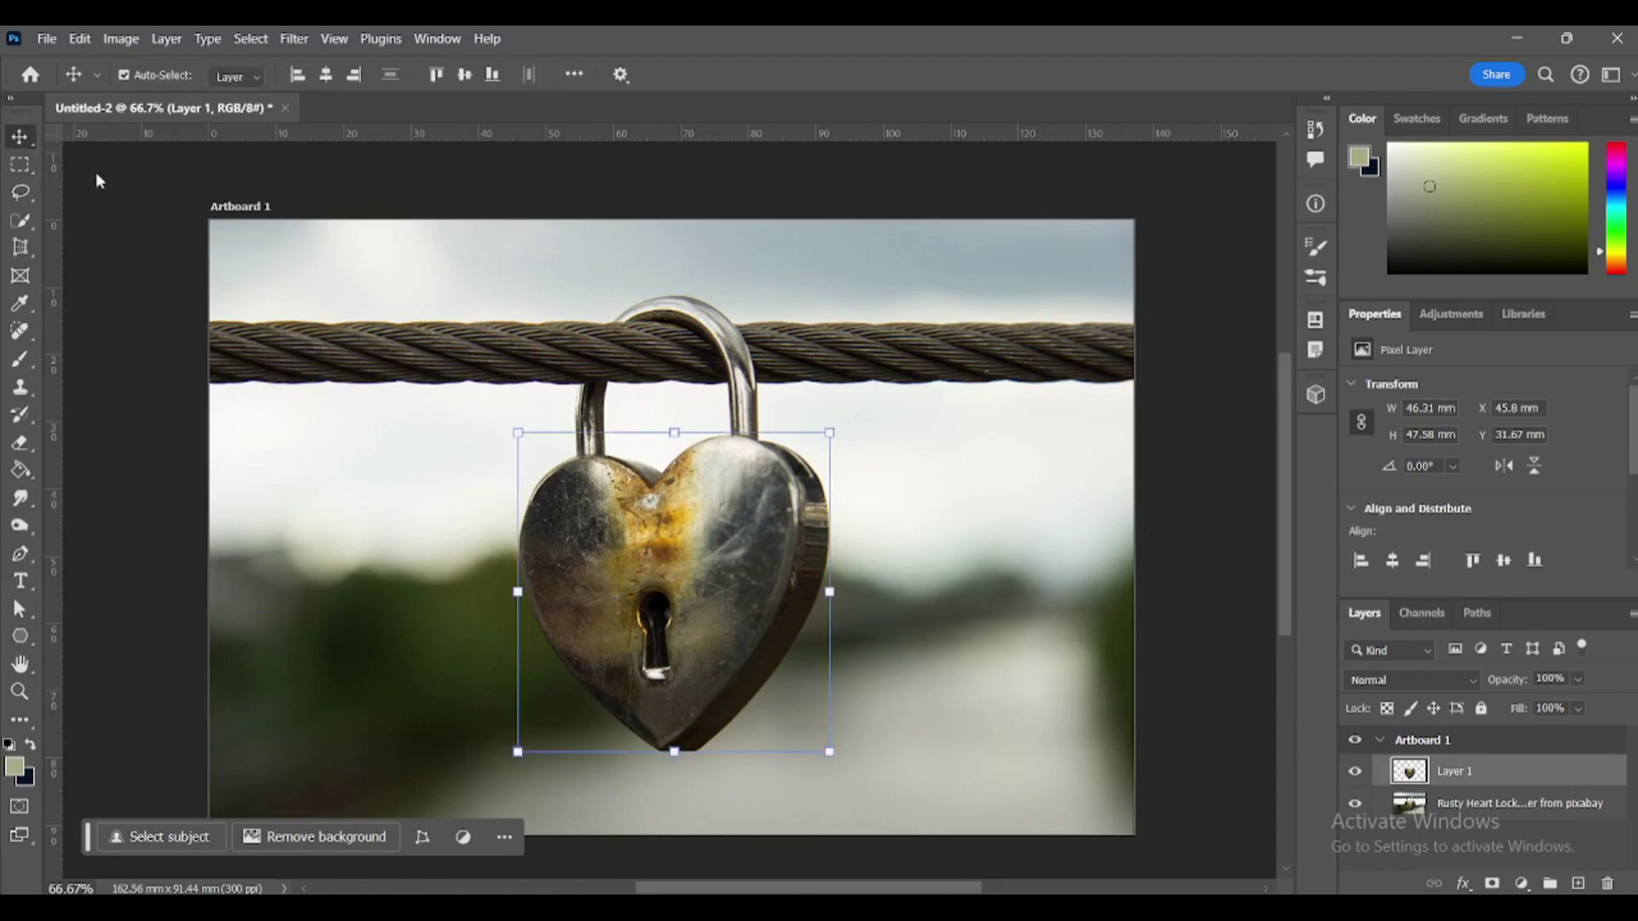
{"action": "left_click_drag", "start_coordinate": [749, 570], "coordinate": [992, 555]}
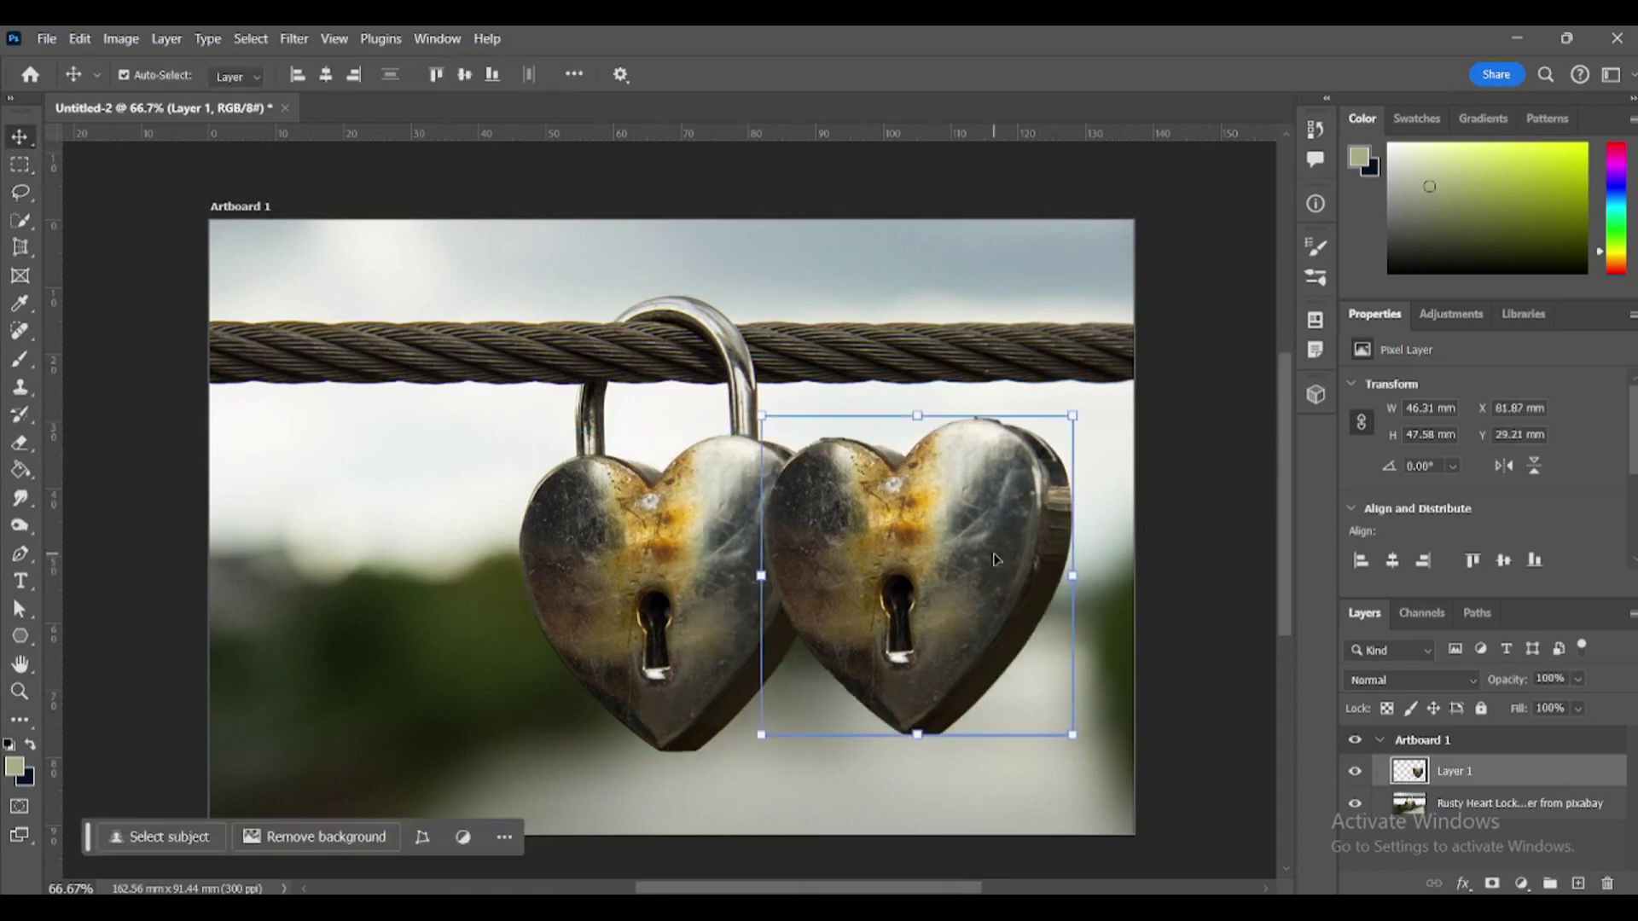
{"action": "key", "text": "ctrl+z"}
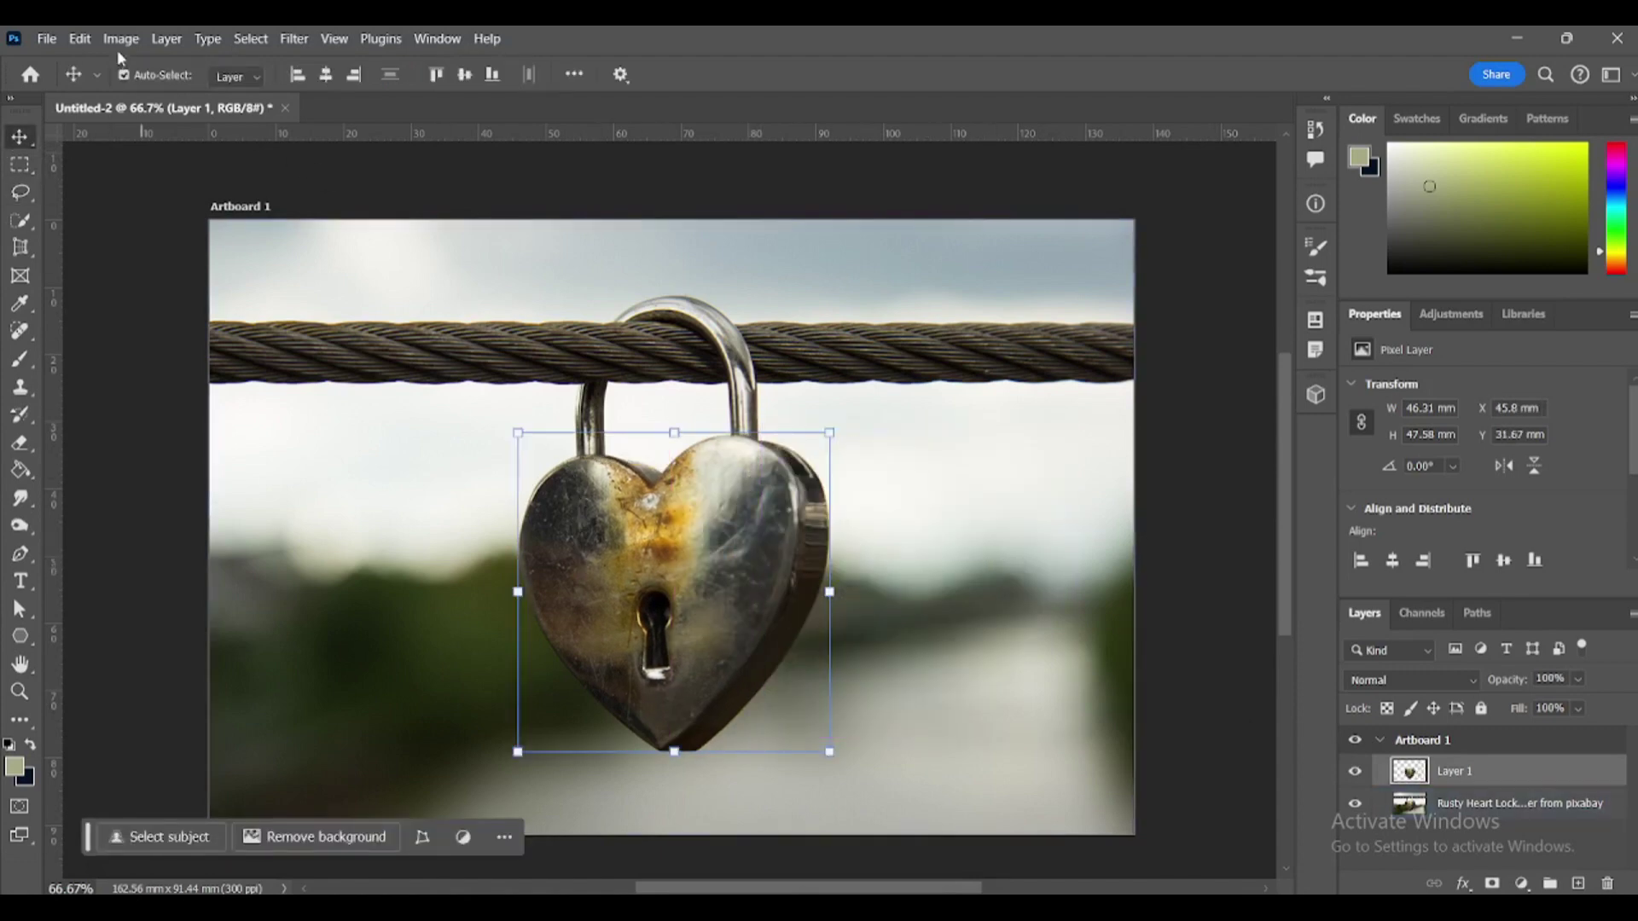
- Convert the heart layer to Black & White with reds at 145 and yellows at 174
{"action": "left_click", "coordinate": [121, 38]}
{"action": "mouse_move", "coordinate": [154, 93]}
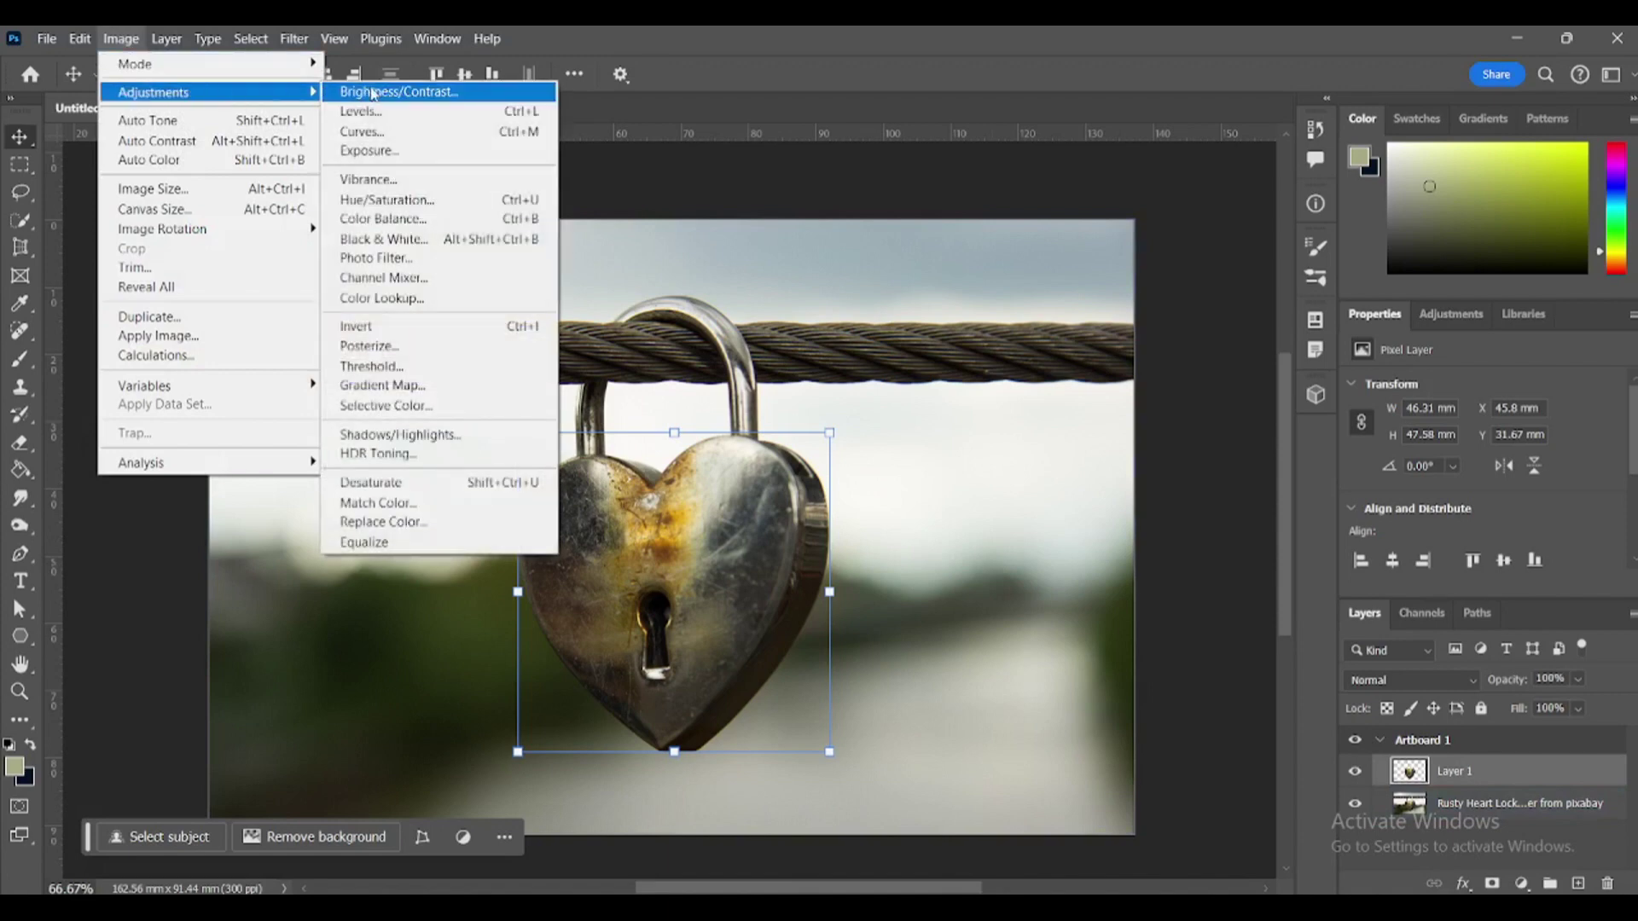
{"action": "left_click", "coordinate": [407, 244]}
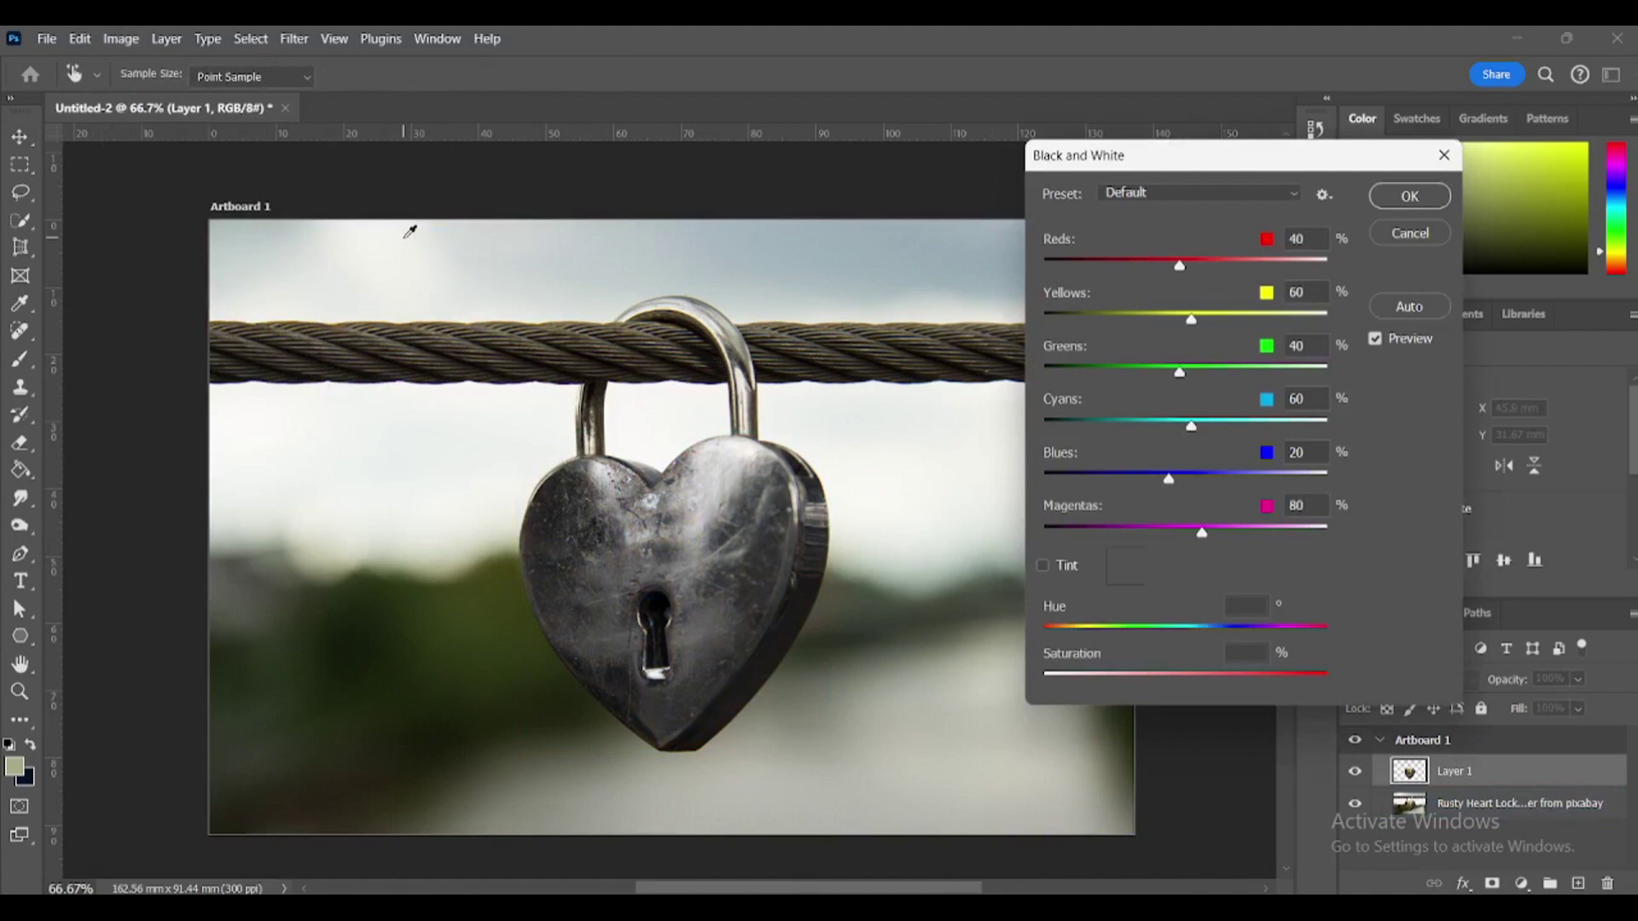
{"action": "left_click", "coordinate": [1219, 266]}
{"action": "left_click_drag", "start_coordinate": [1230, 262], "coordinate": [1241, 266]}
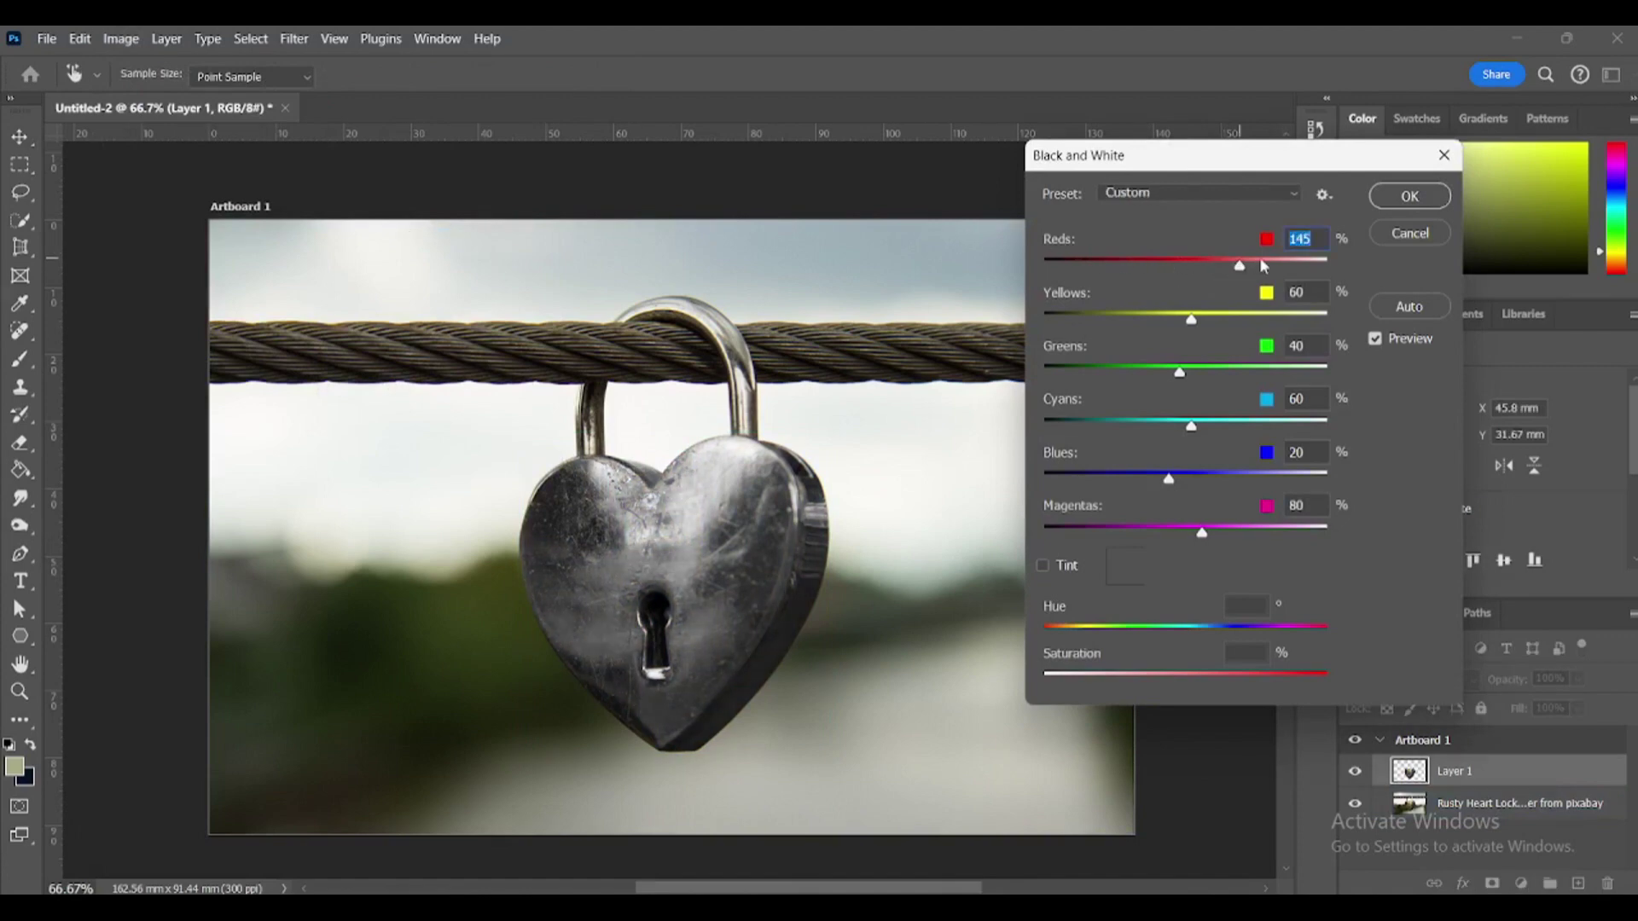
{"action": "left_click", "coordinate": [1257, 316]}
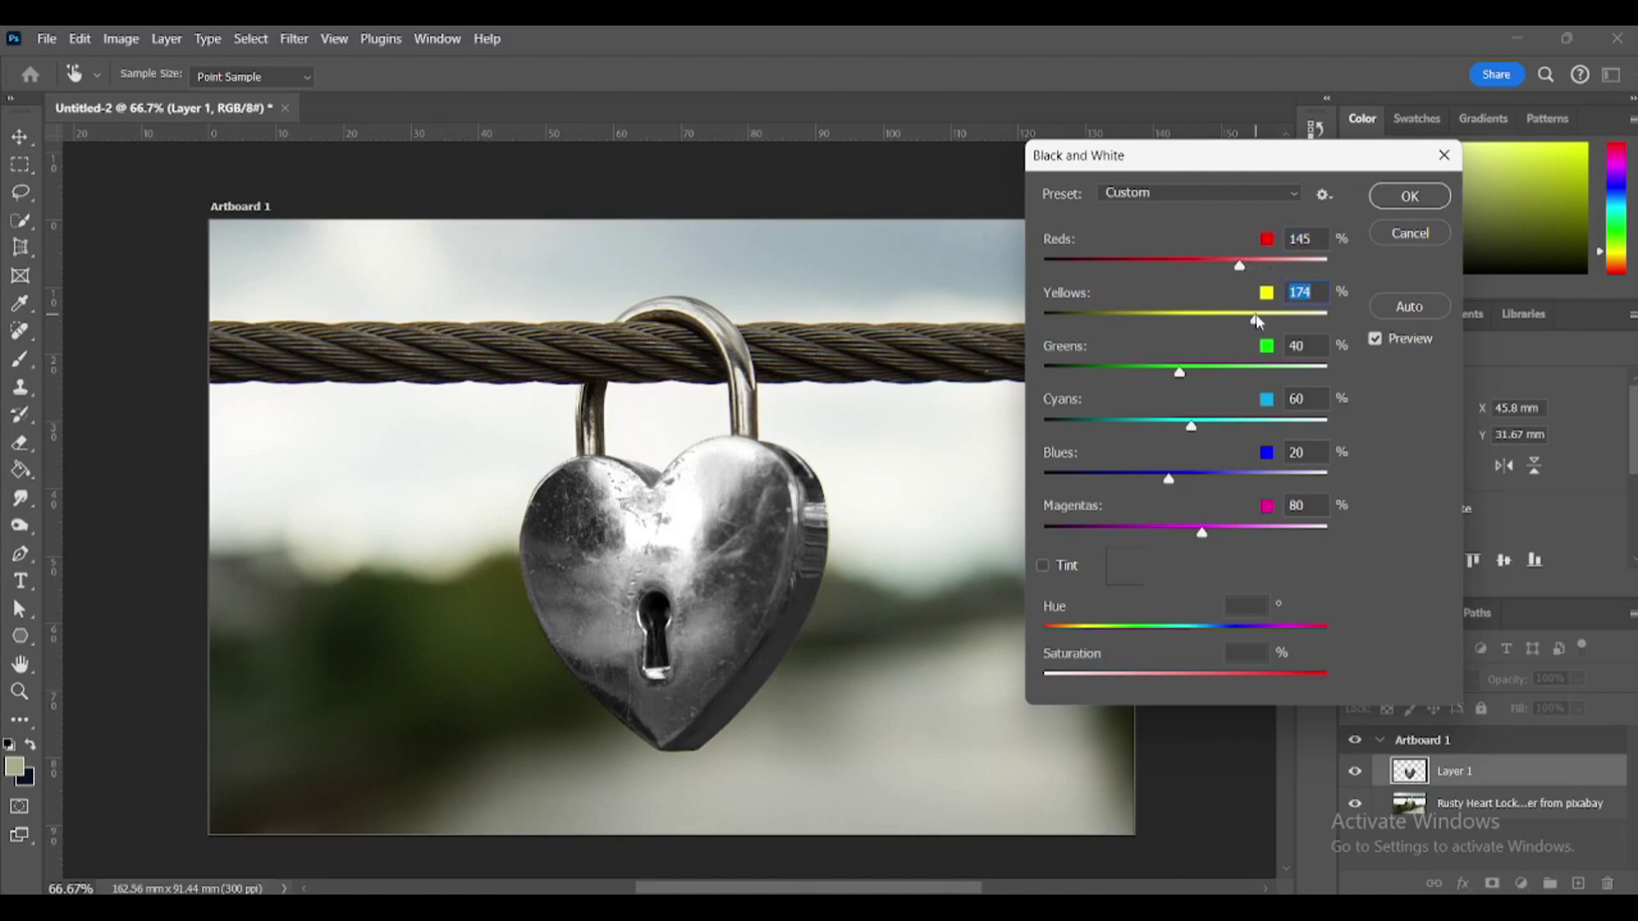
{"action": "left_click", "coordinate": [1409, 199]}
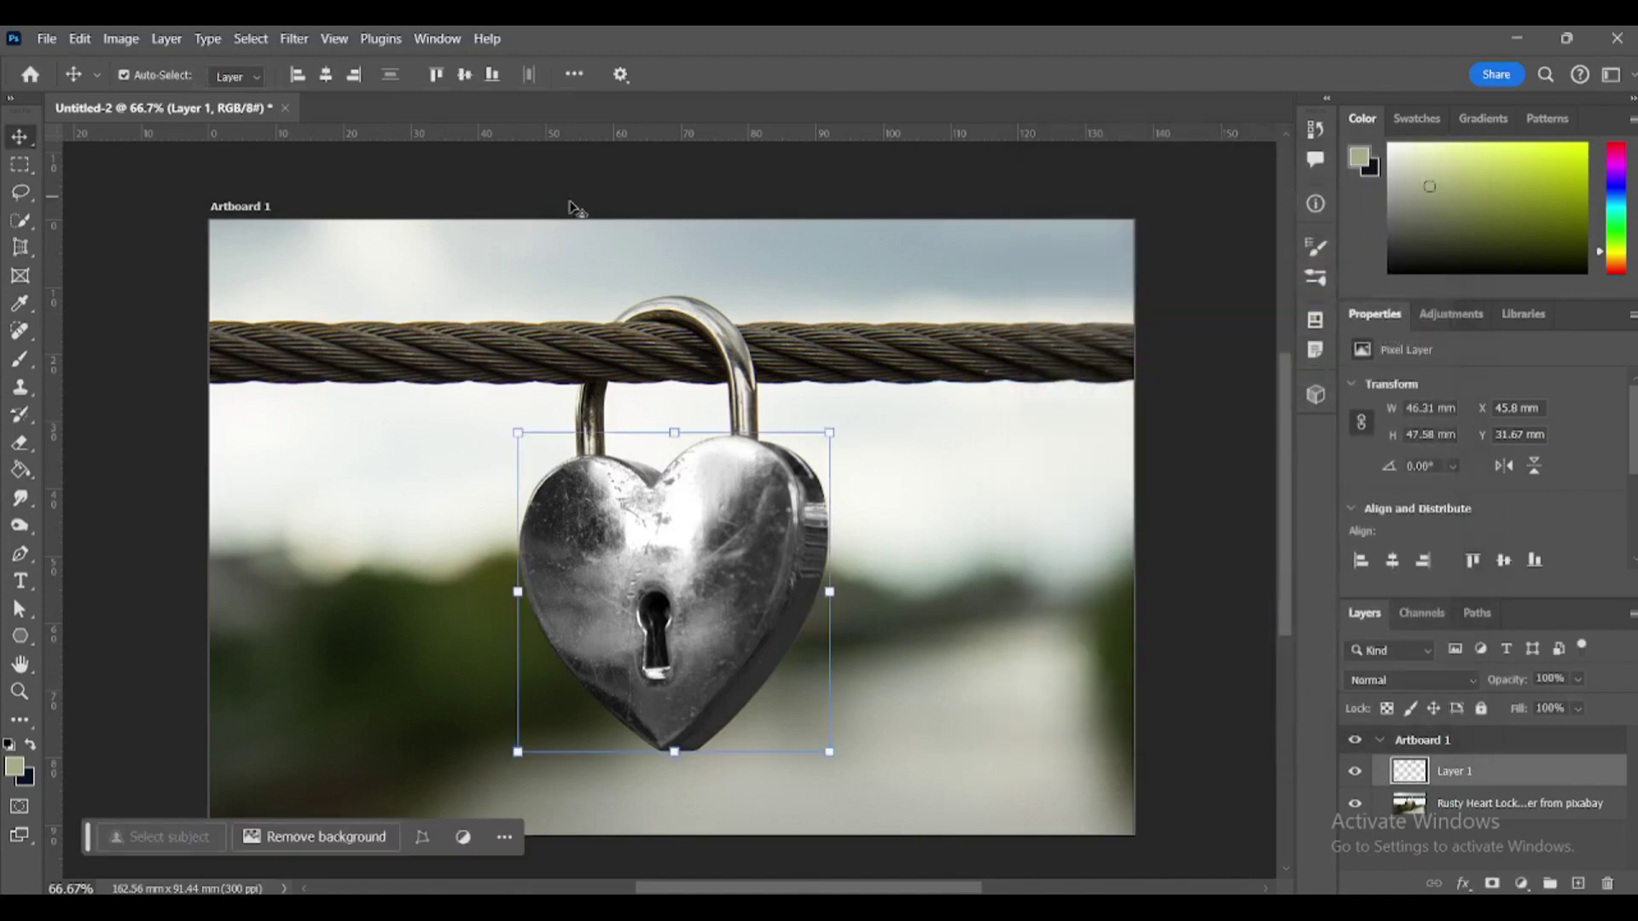
- Apply Color Balance to the heart's midtones: Cyan-Red +19, Yellow-Blue -18
{"action": "left_click", "coordinate": [119, 38]}
{"action": "mouse_move", "coordinate": [154, 92]}
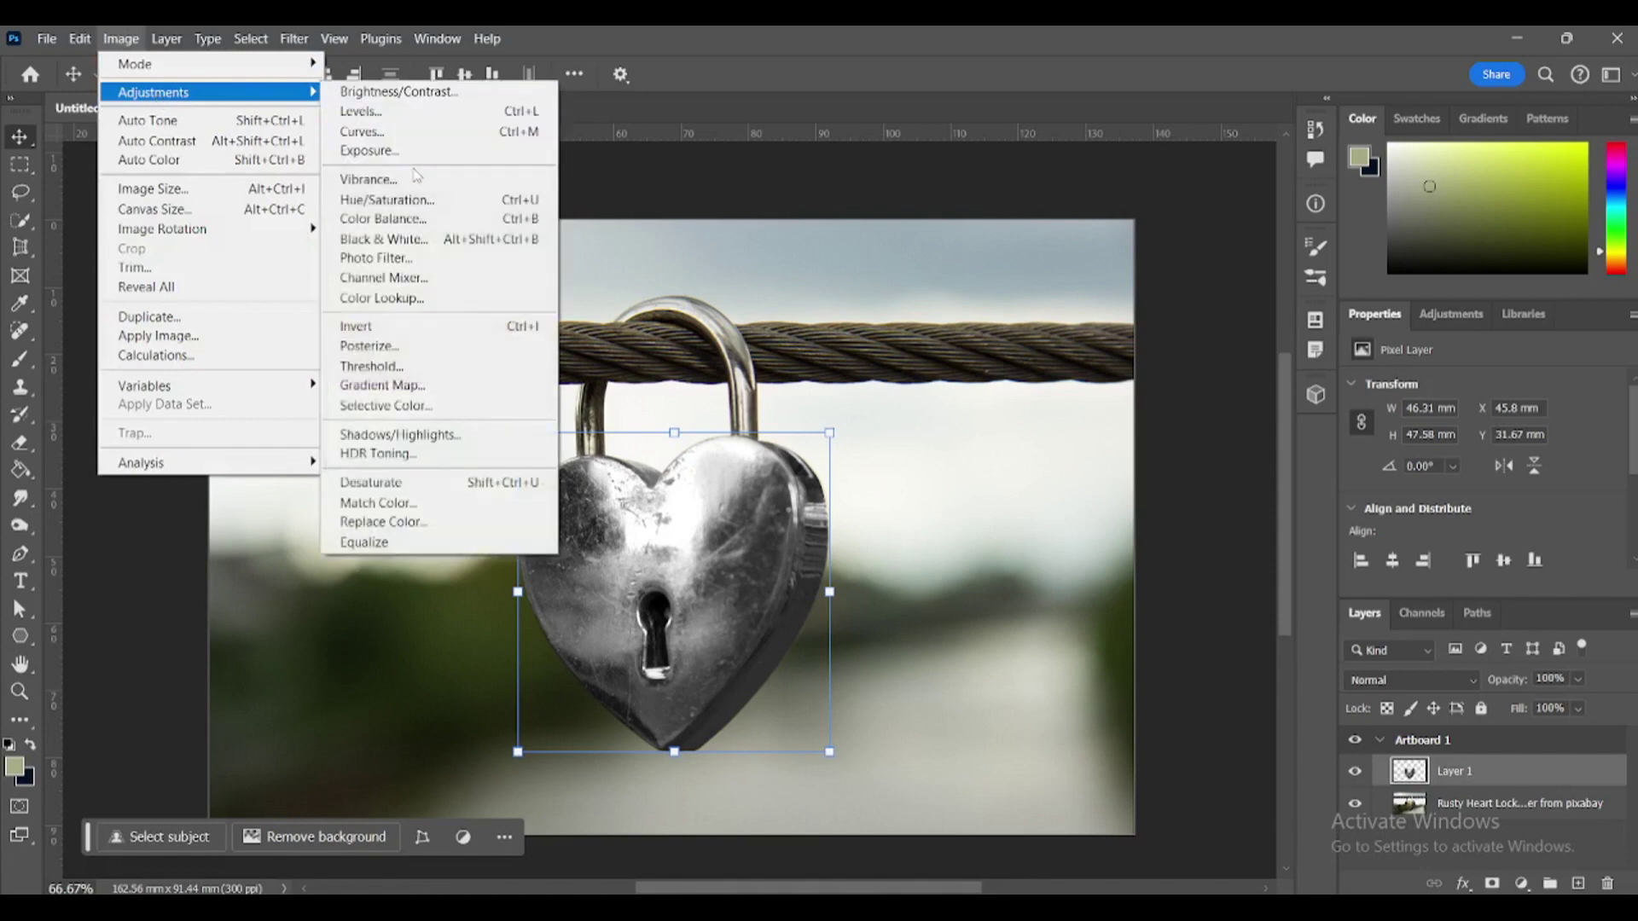
{"action": "left_click", "coordinate": [413, 221]}
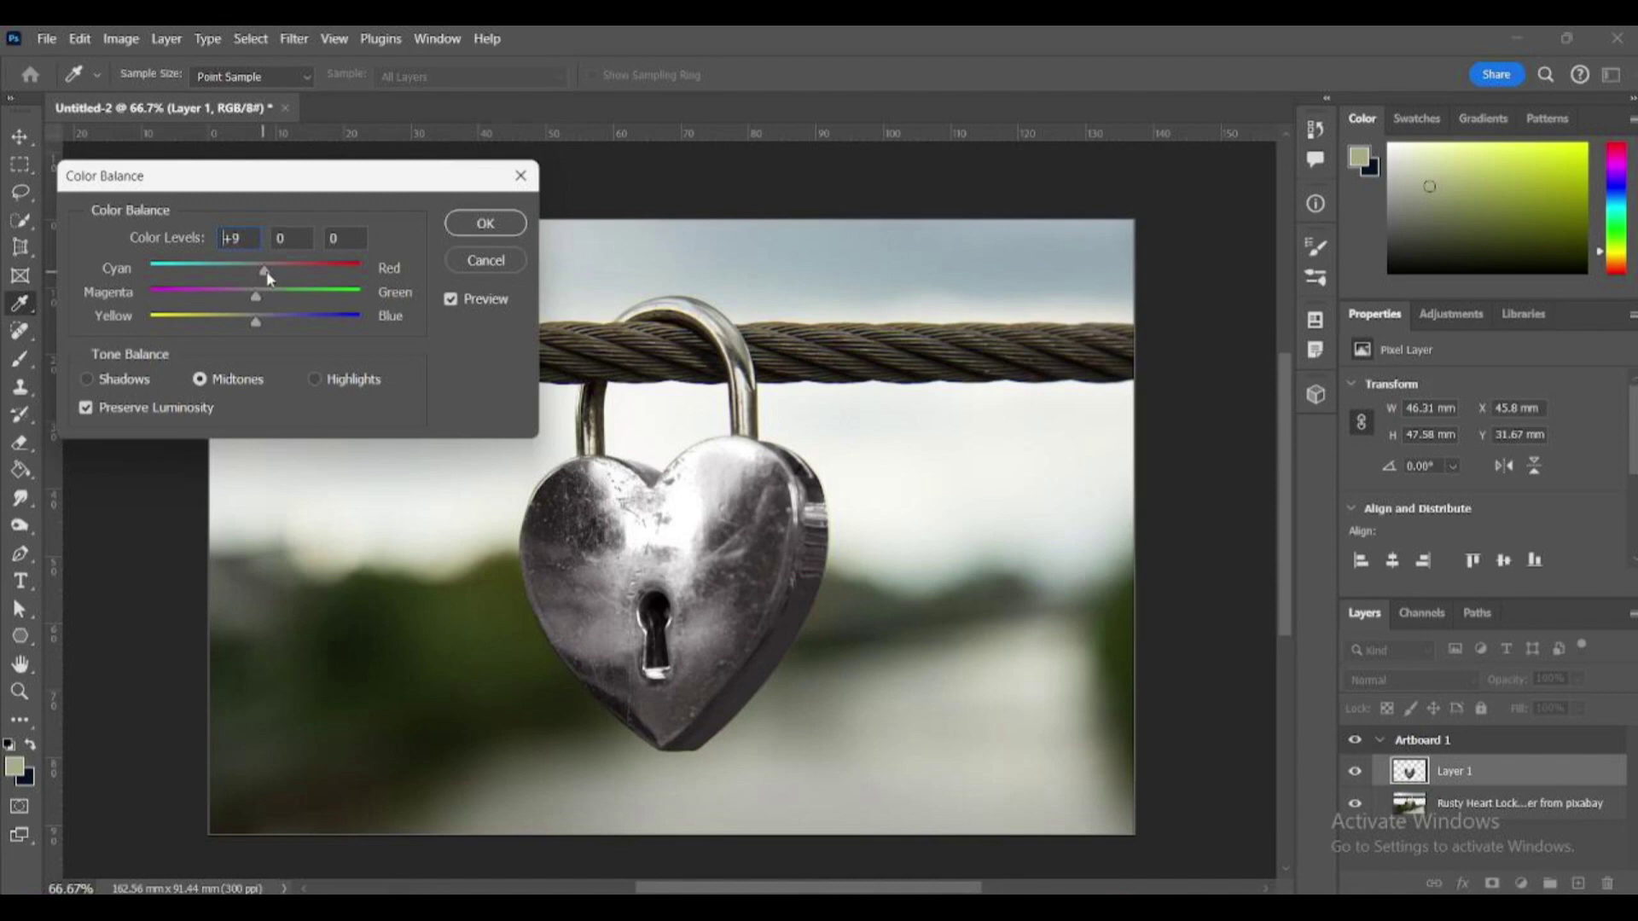
{"action": "left_click_drag", "start_coordinate": [266, 270], "coordinate": [269, 271]}
{"action": "left_click_drag", "start_coordinate": [255, 327], "coordinate": [247, 327]}
{"action": "left_click", "coordinate": [234, 322]}
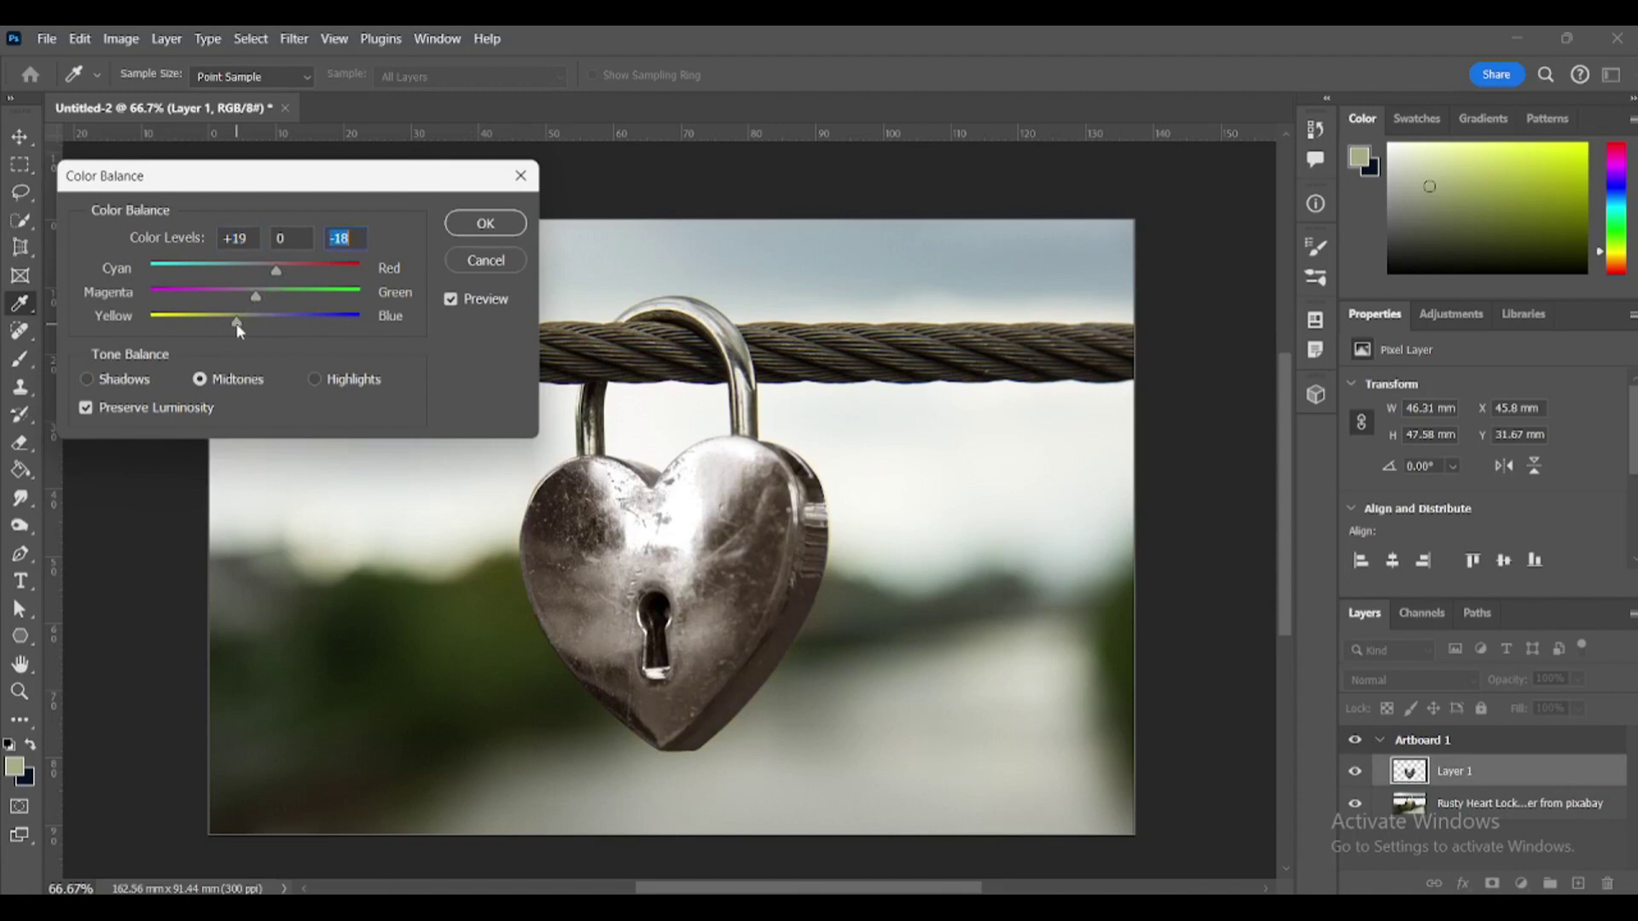
{"action": "left_click", "coordinate": [485, 224]}
- Load the heart's selection from its layer pixels and add a new empty layer above it
{"action": "left_click", "coordinate": [399, 249]}
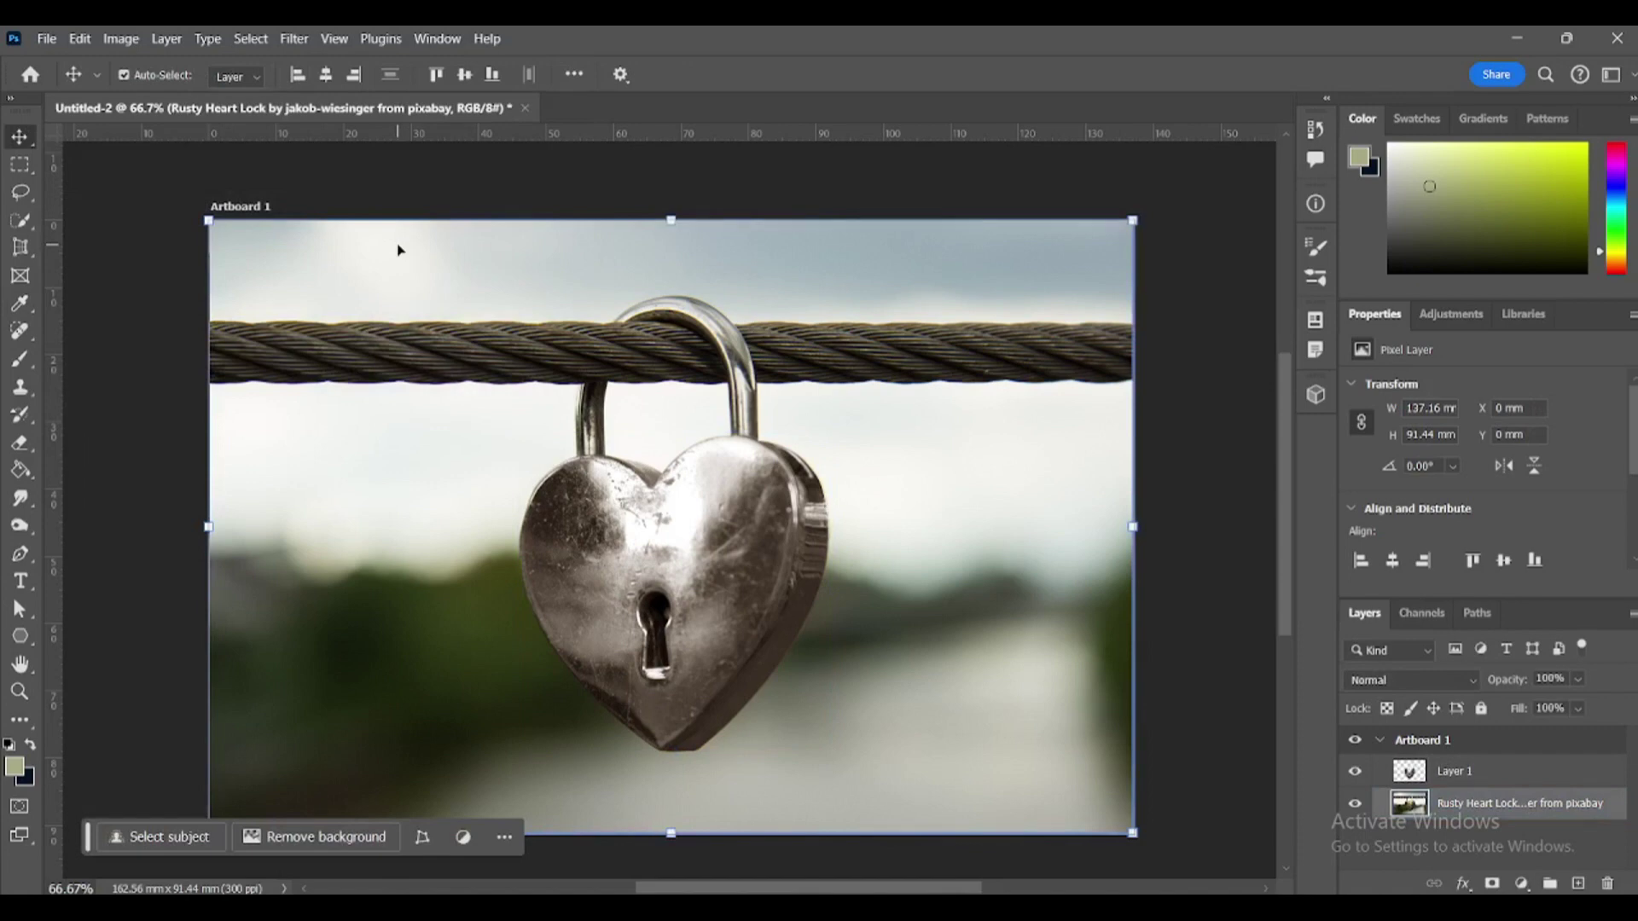
{"action": "left_click", "coordinate": [1408, 772], "text": "ctrl"}
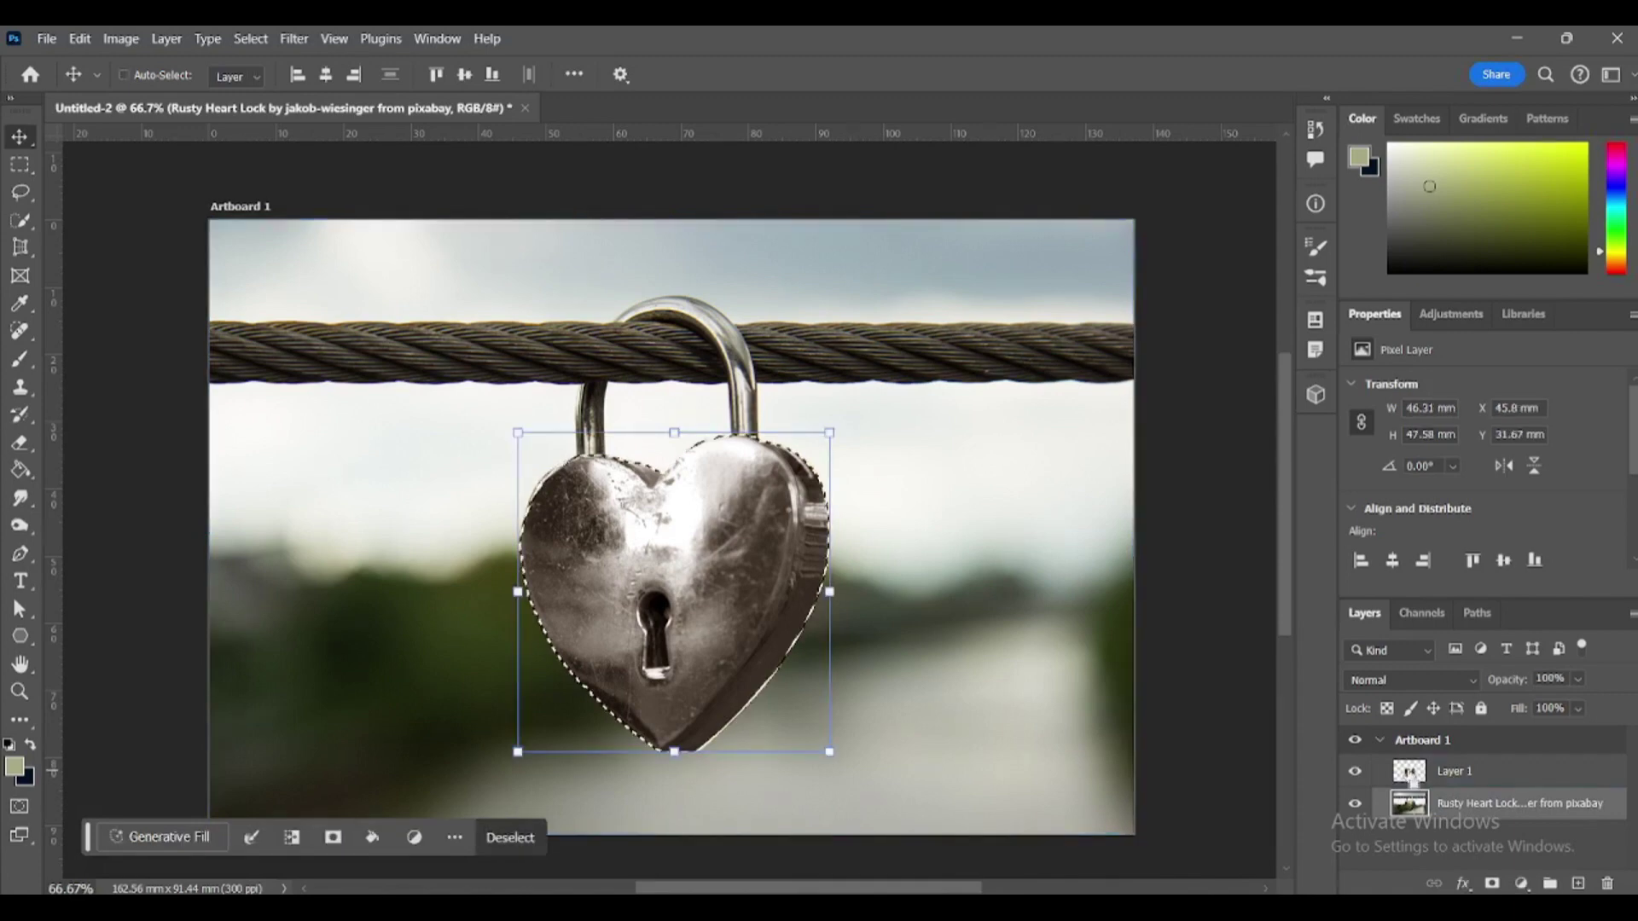
{"action": "key", "text": "ctrl+j"}
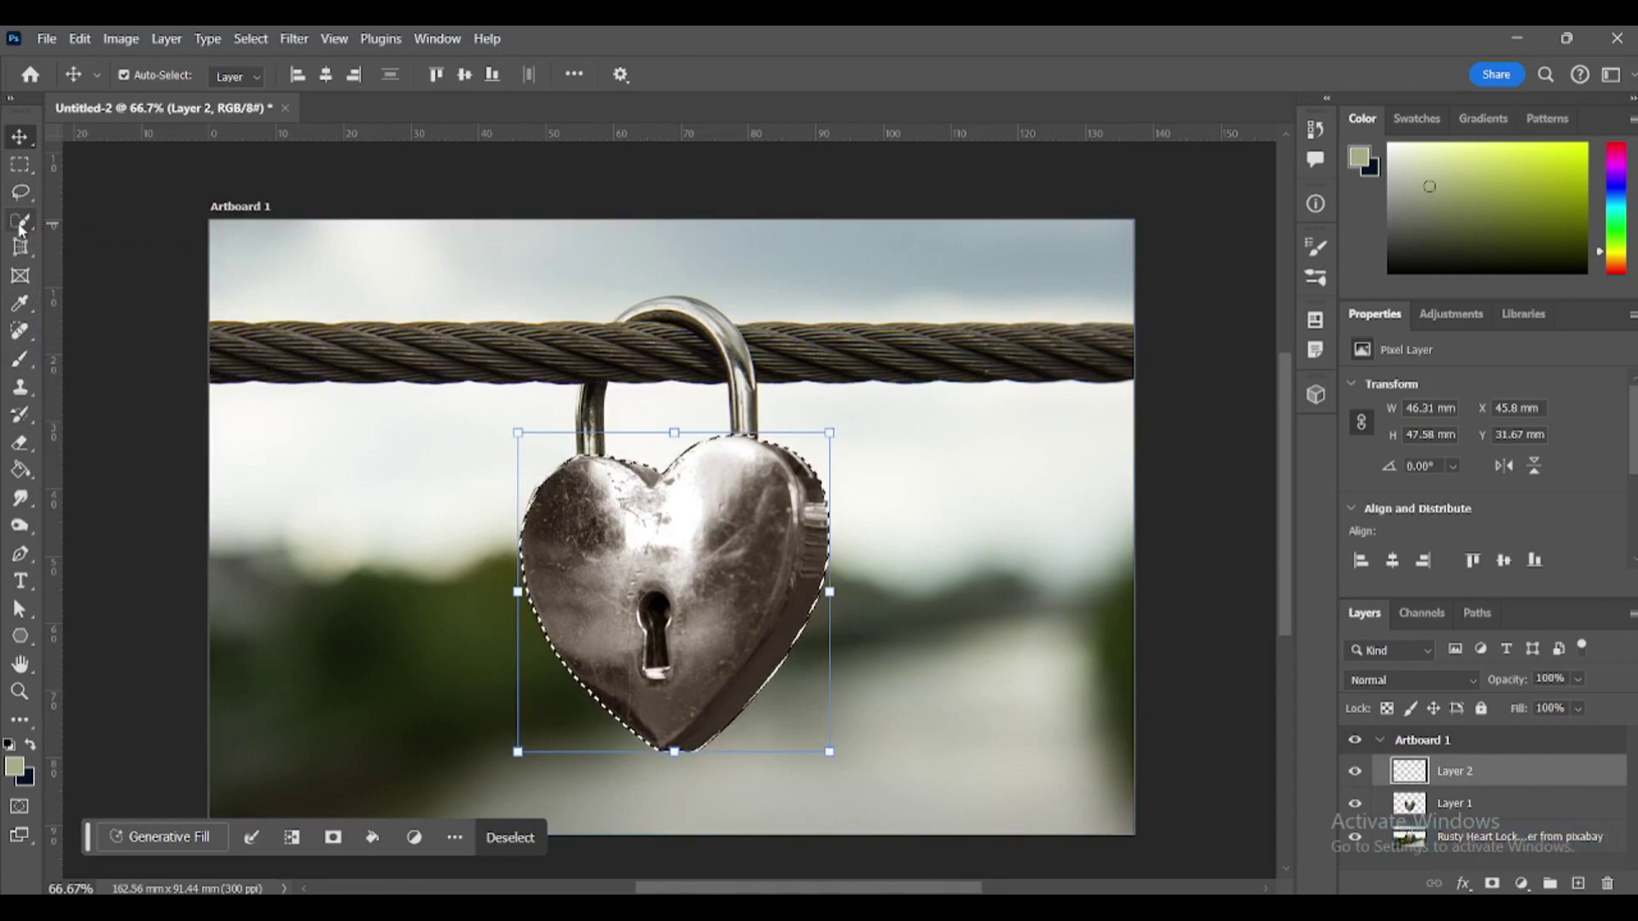
- Return to Layer 1 and subtract the keyhole from the heart selection with Quick Selection
{"action": "left_click", "coordinate": [20, 222]}
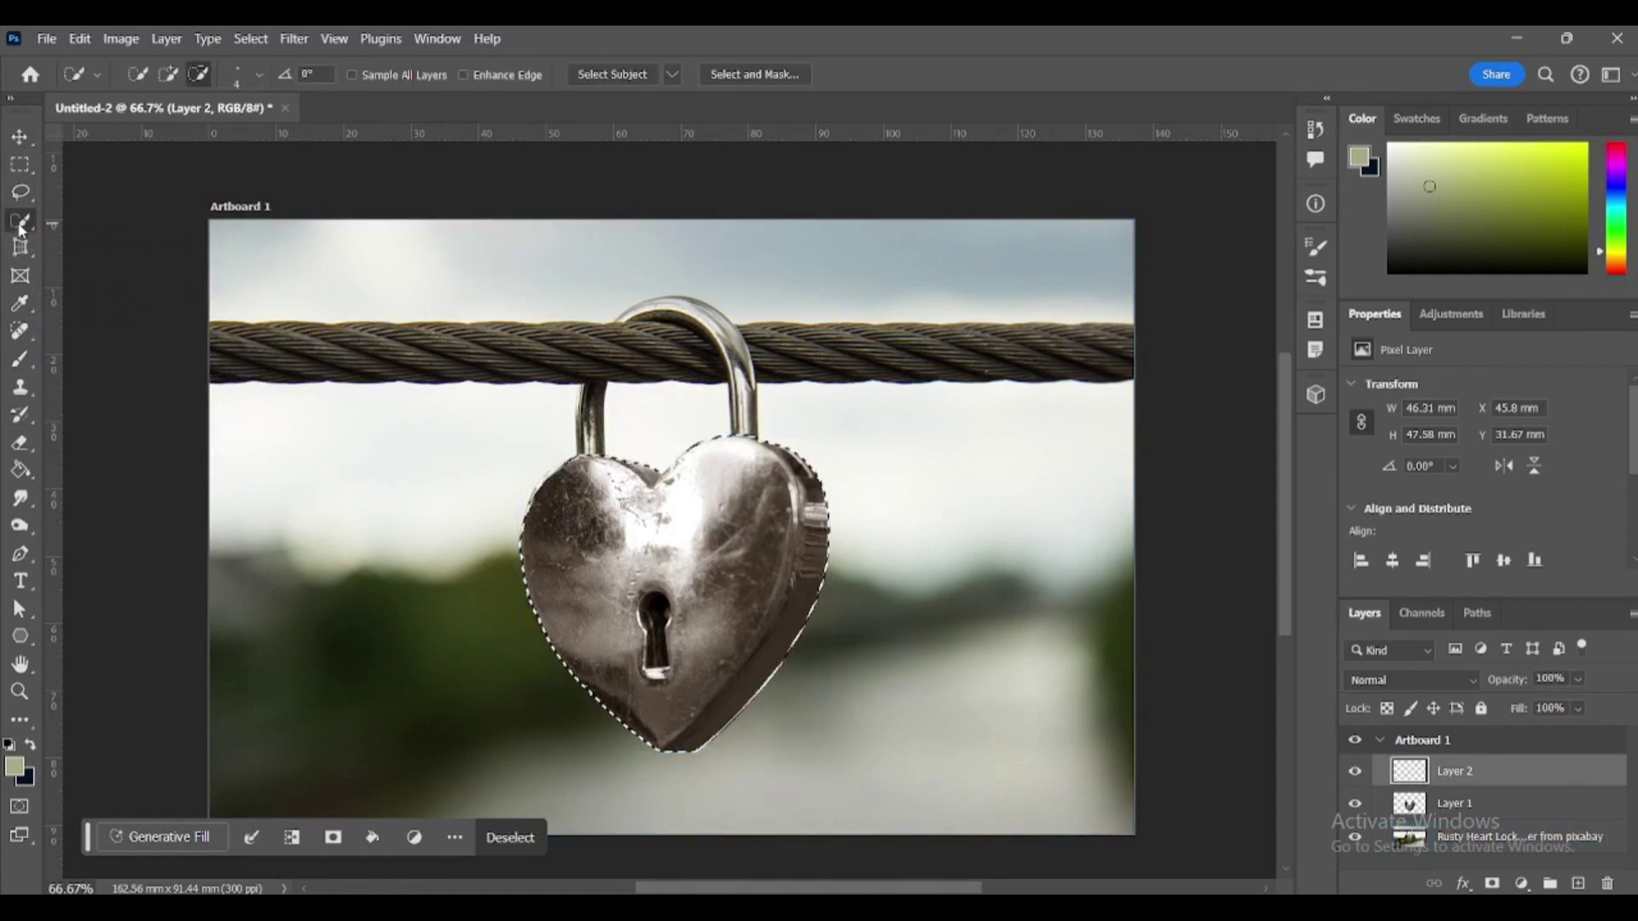
{"action": "key", "text": "alt+bracketleft"}
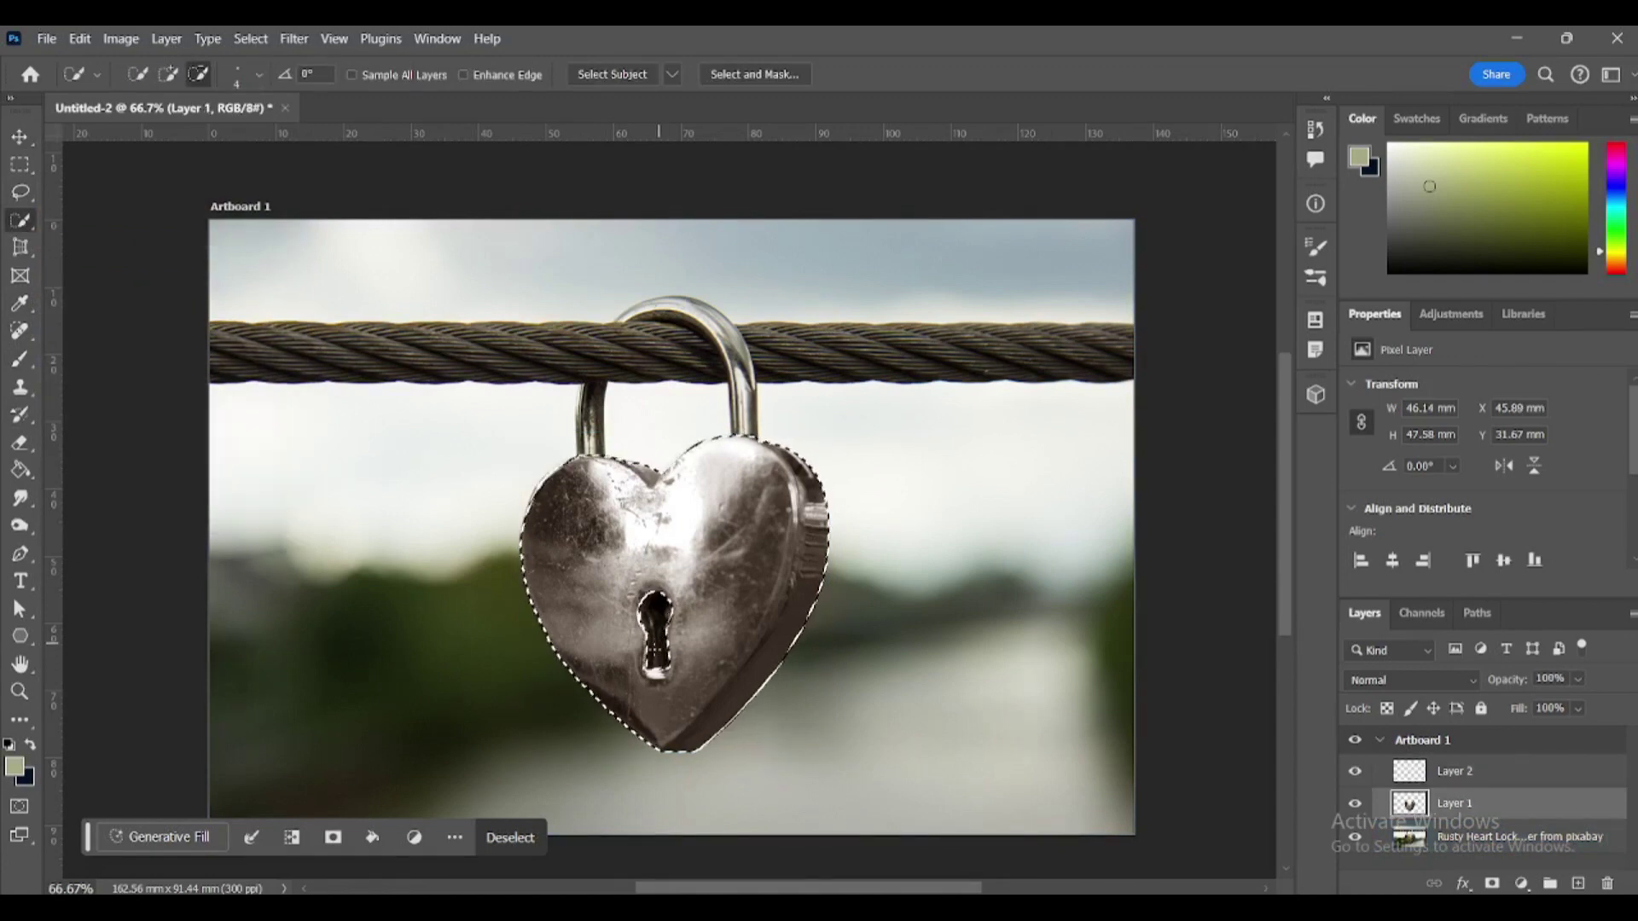
{"action": "left_click", "coordinate": [656, 660]}
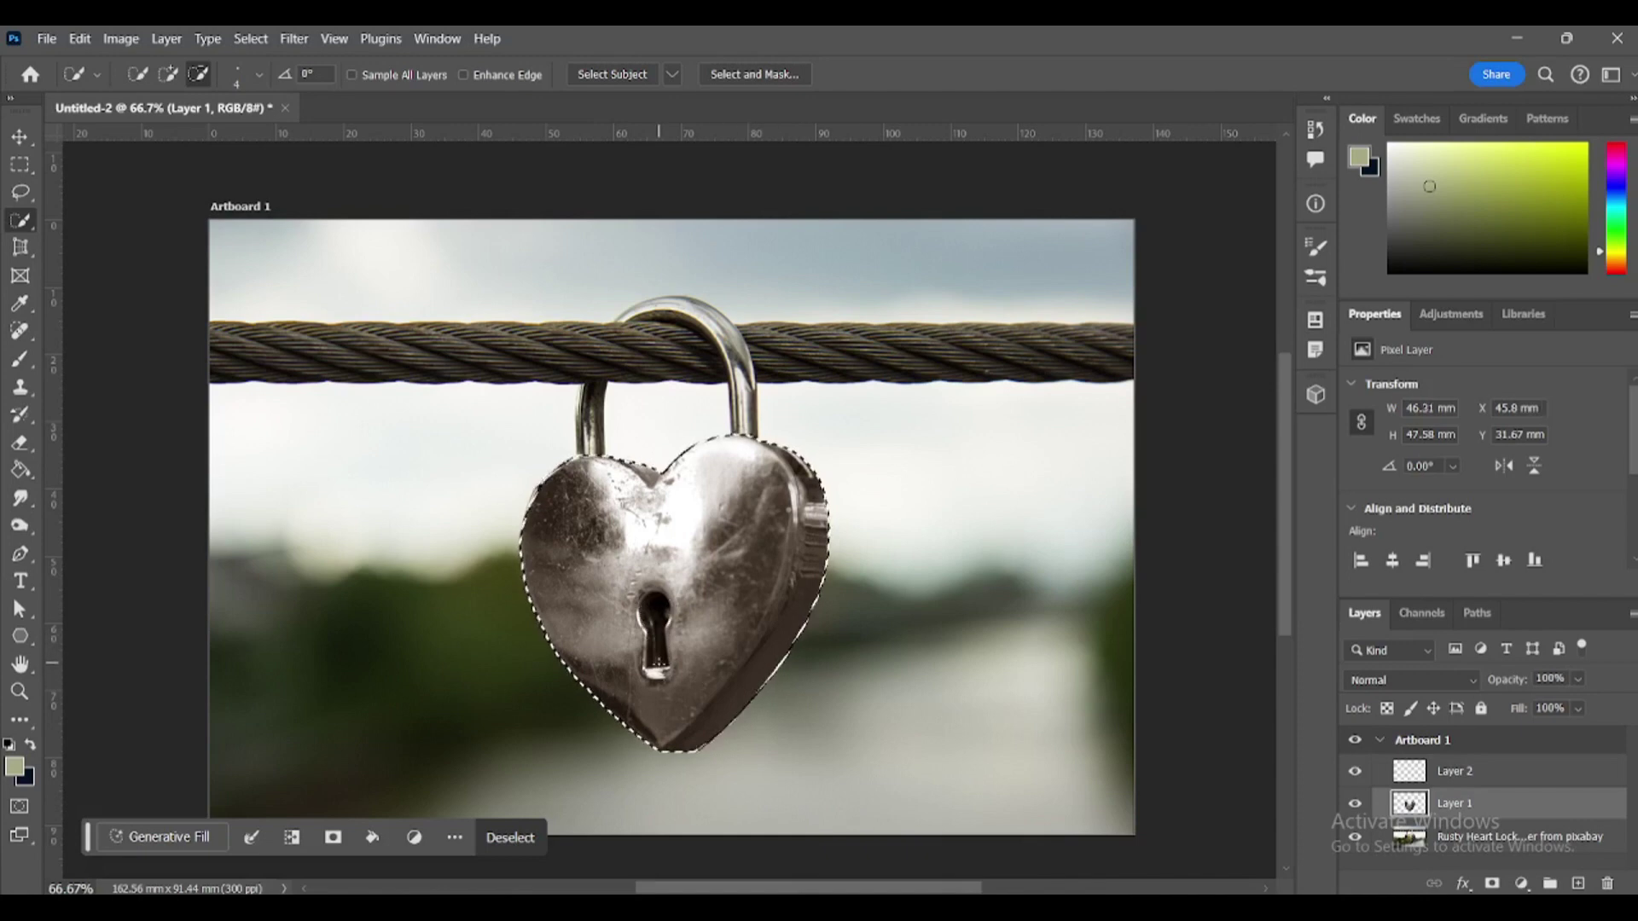
{"action": "left_click", "coordinate": [656, 634]}
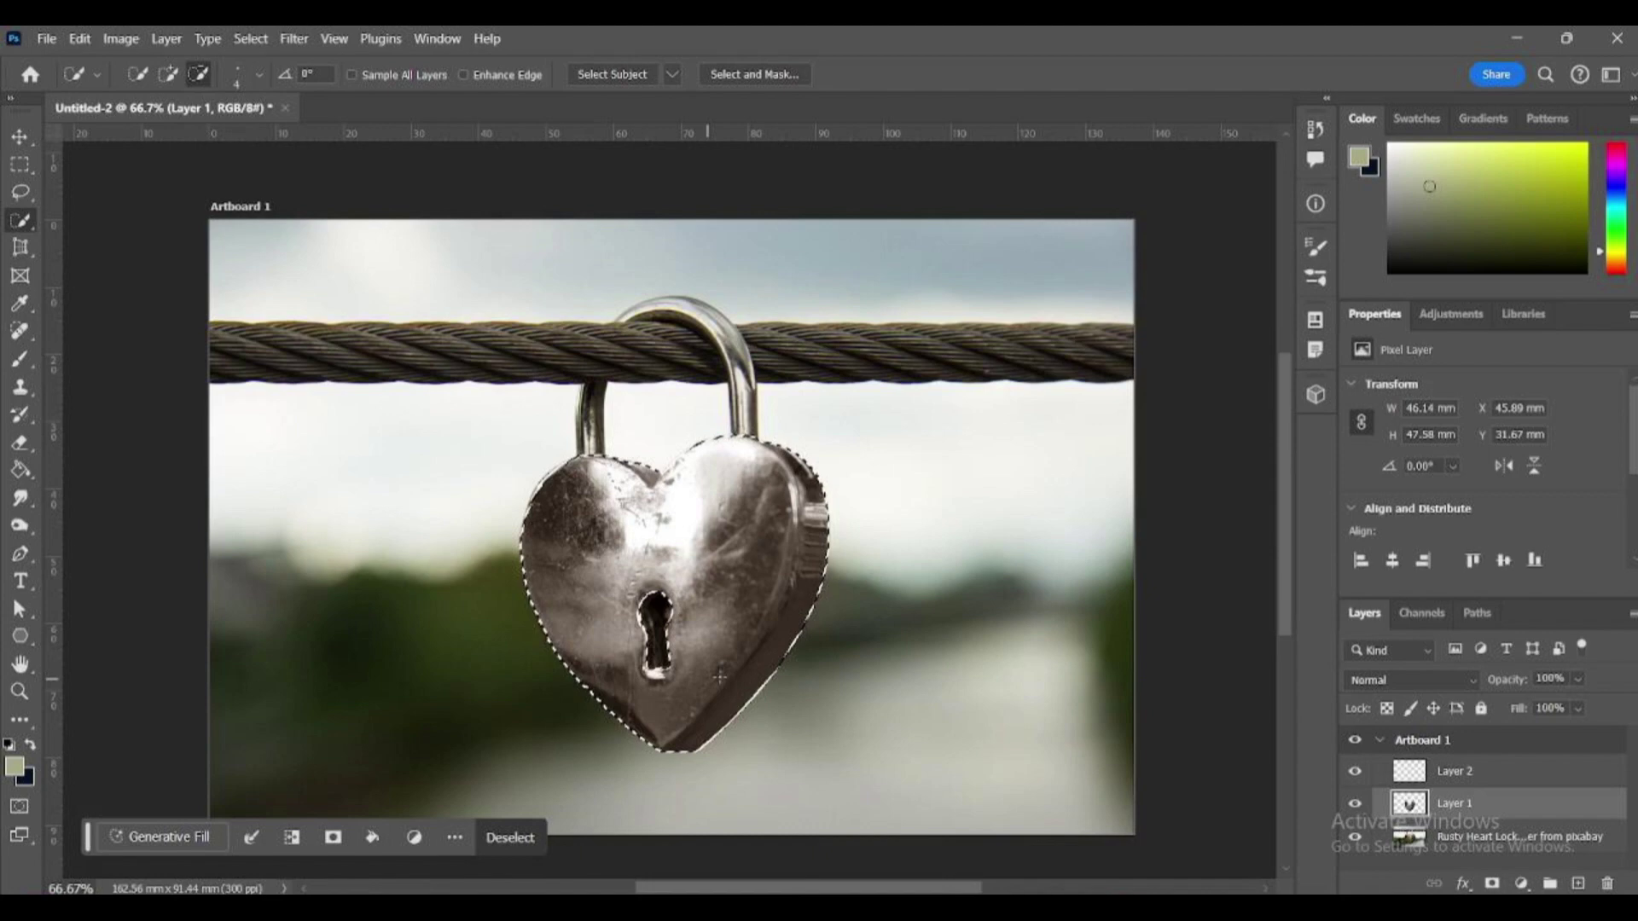
- Set Layer 2's blend mode to Overlay
{"action": "left_click", "coordinate": [1454, 770]}
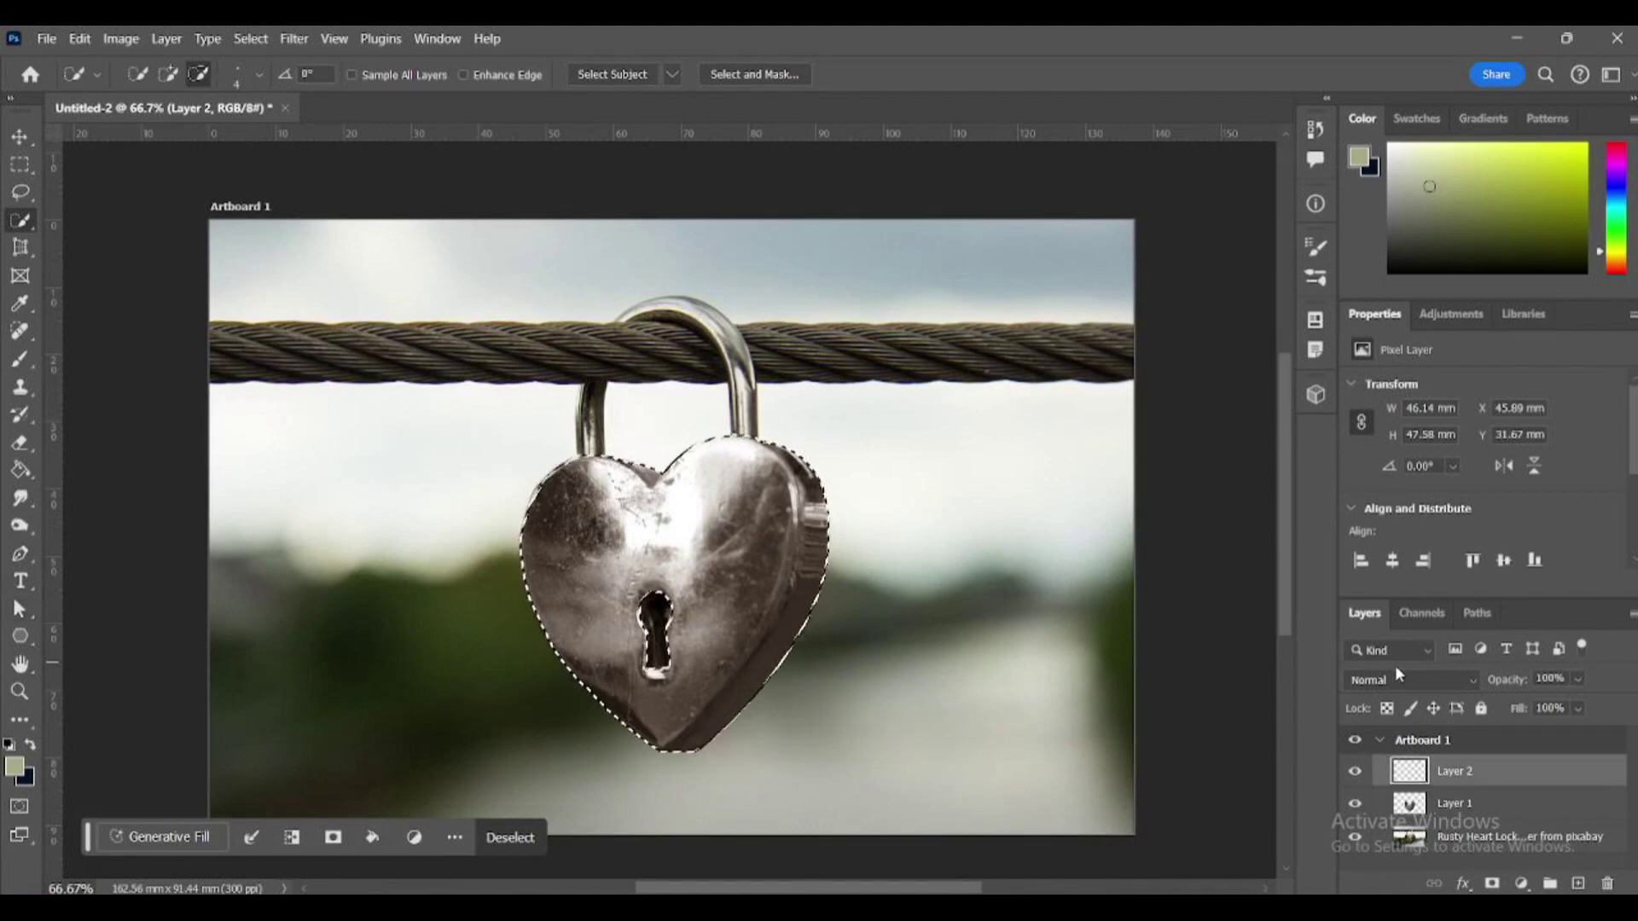
{"action": "left_click", "coordinate": [1427, 679]}
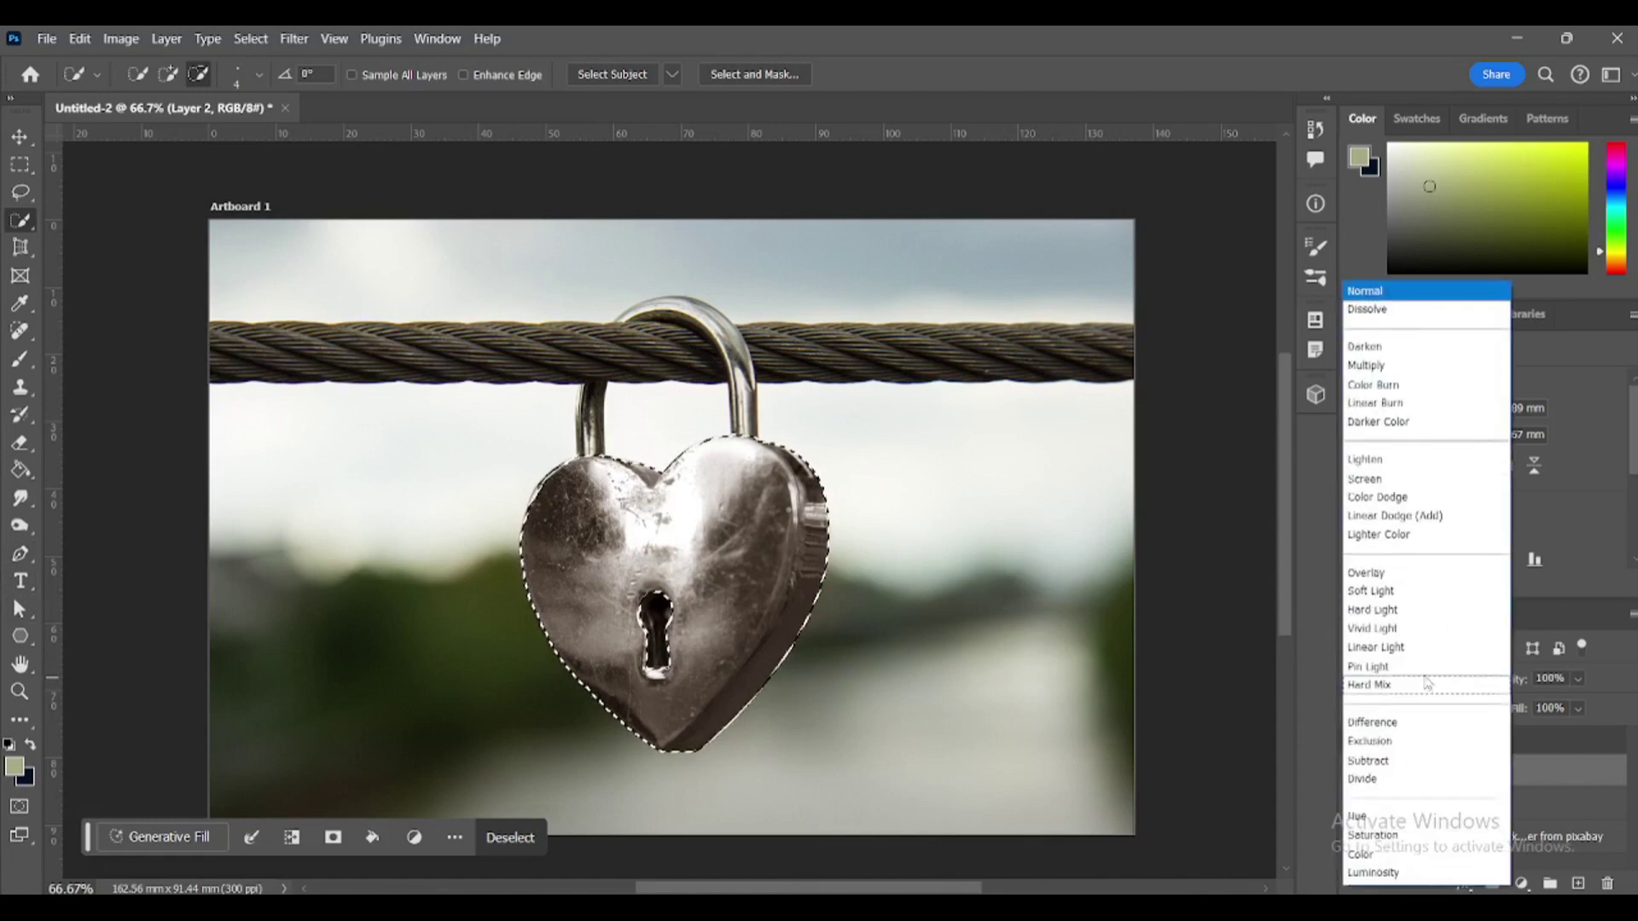
{"action": "left_click", "coordinate": [1408, 583]}
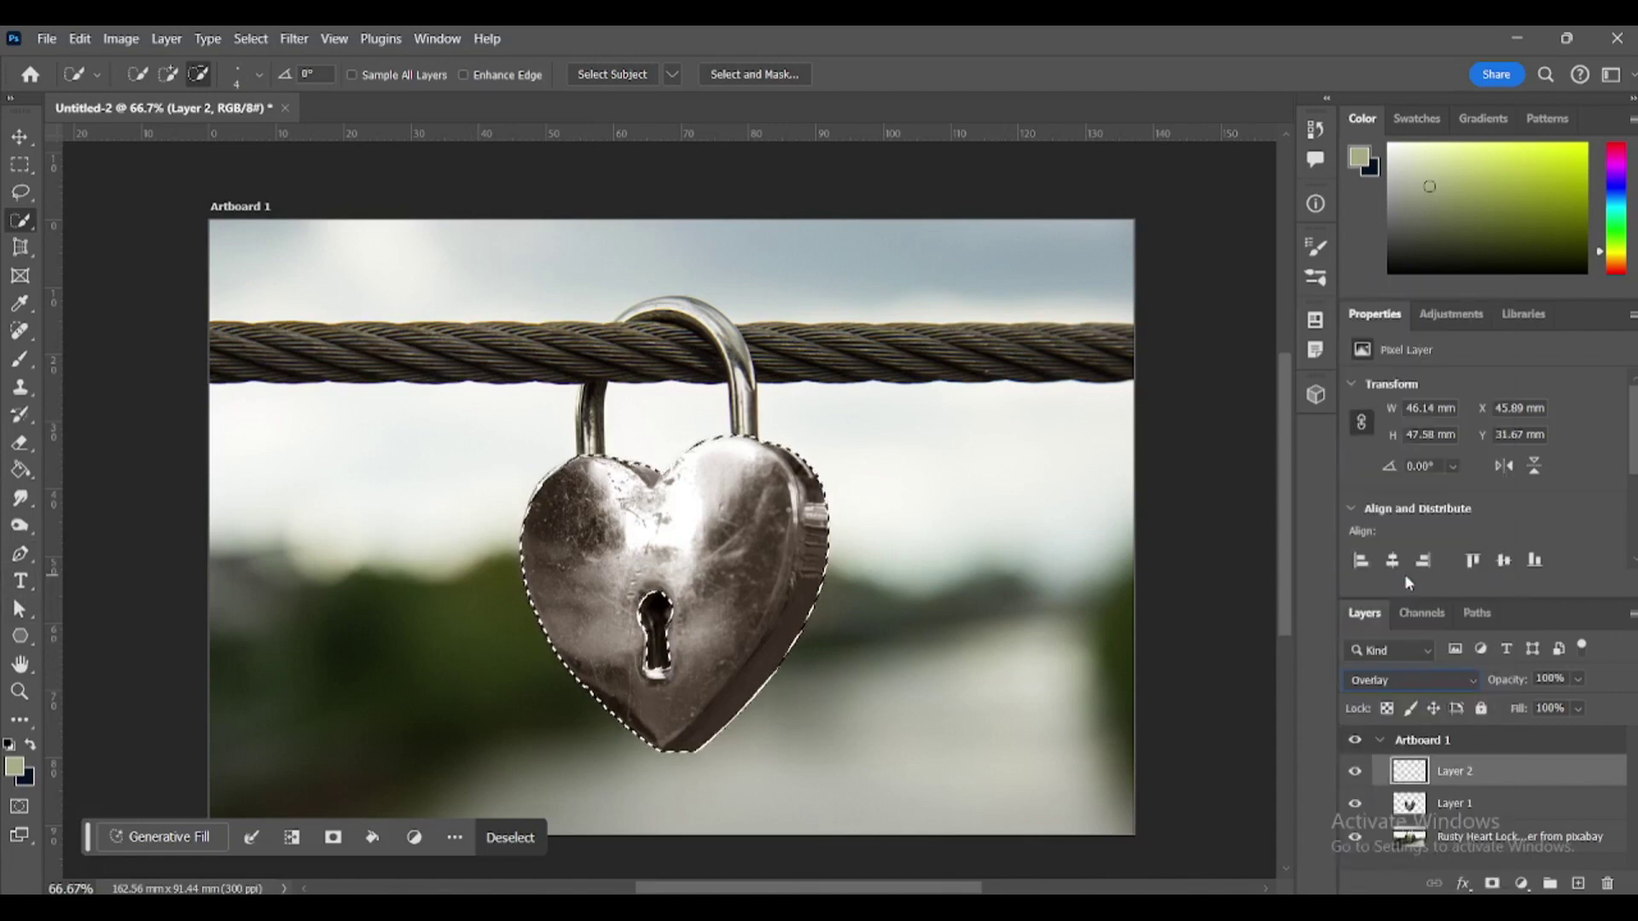
- Fill the heart selection on Layer 2 with a bright saturated colour using Paint Bucket
{"action": "left_click", "coordinate": [1621, 150]}
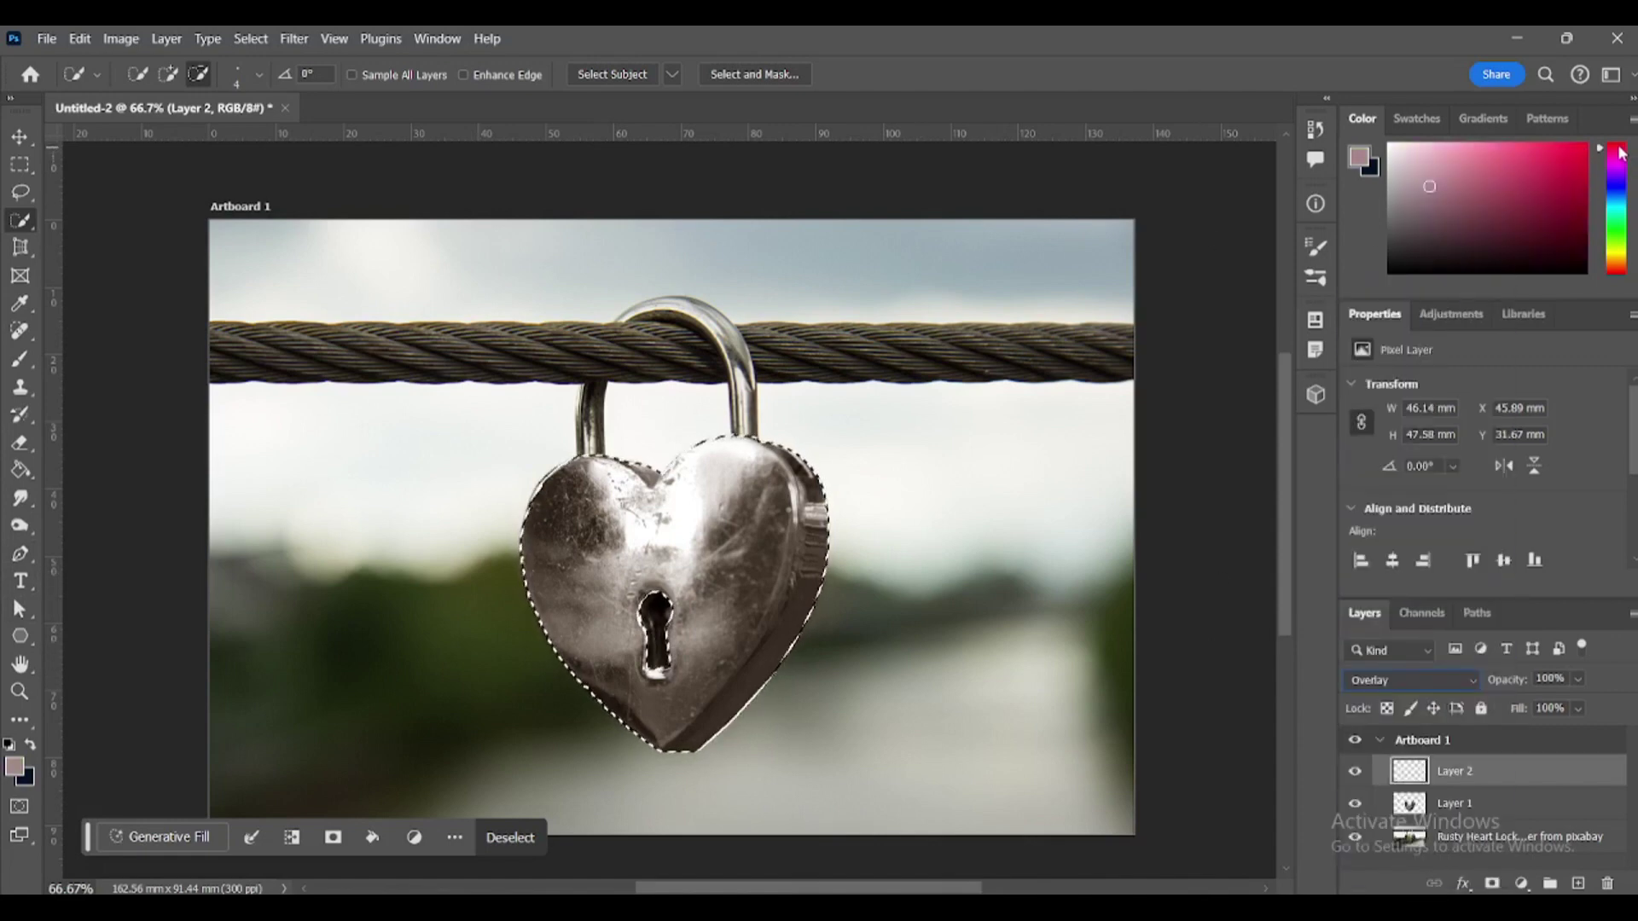
{"action": "left_click", "coordinate": [1592, 139]}
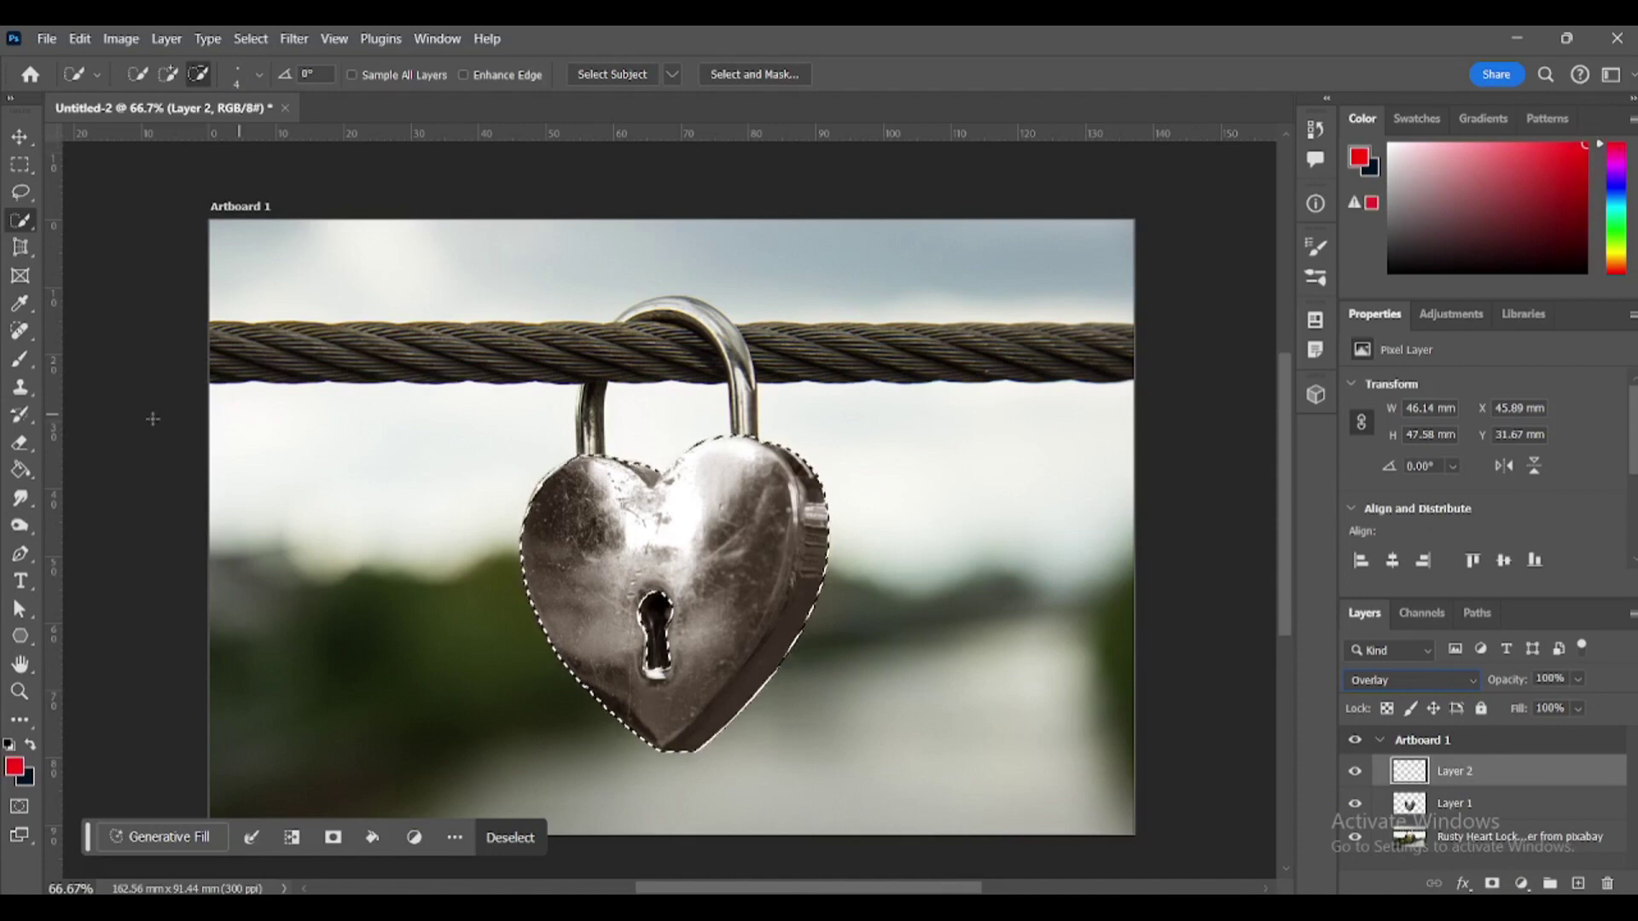
{"action": "key", "text": "g"}
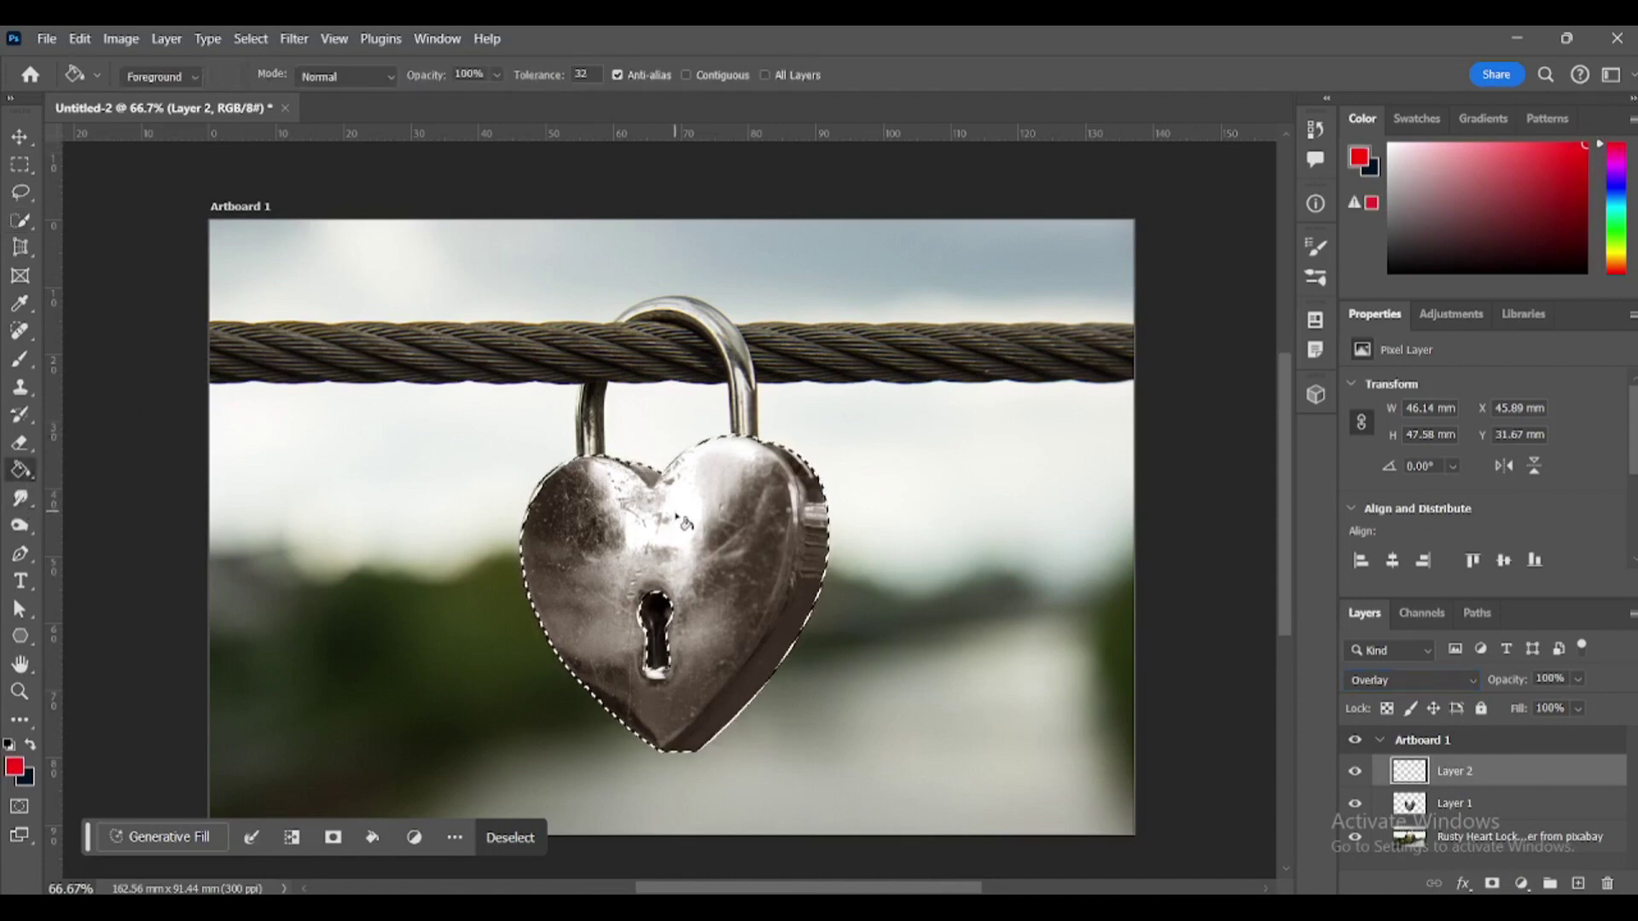
{"action": "left_click", "coordinate": [681, 522]}
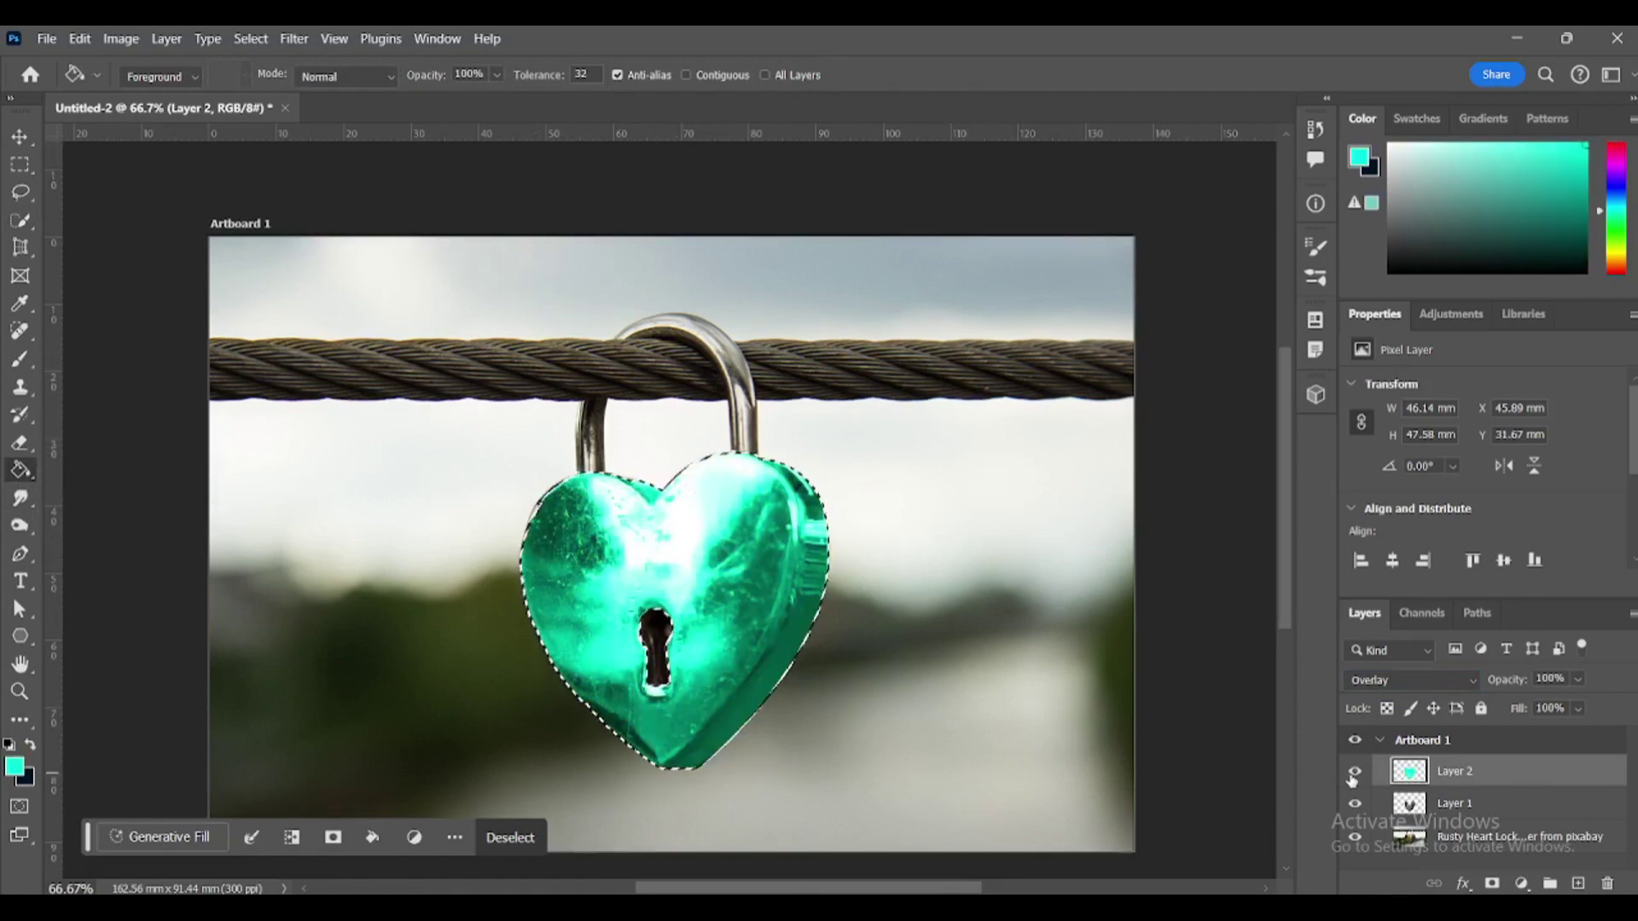
- Move the sparkle up over the heart's keyhole and bring up Black & White for it
{"action": "left_click", "coordinate": [19, 137]}
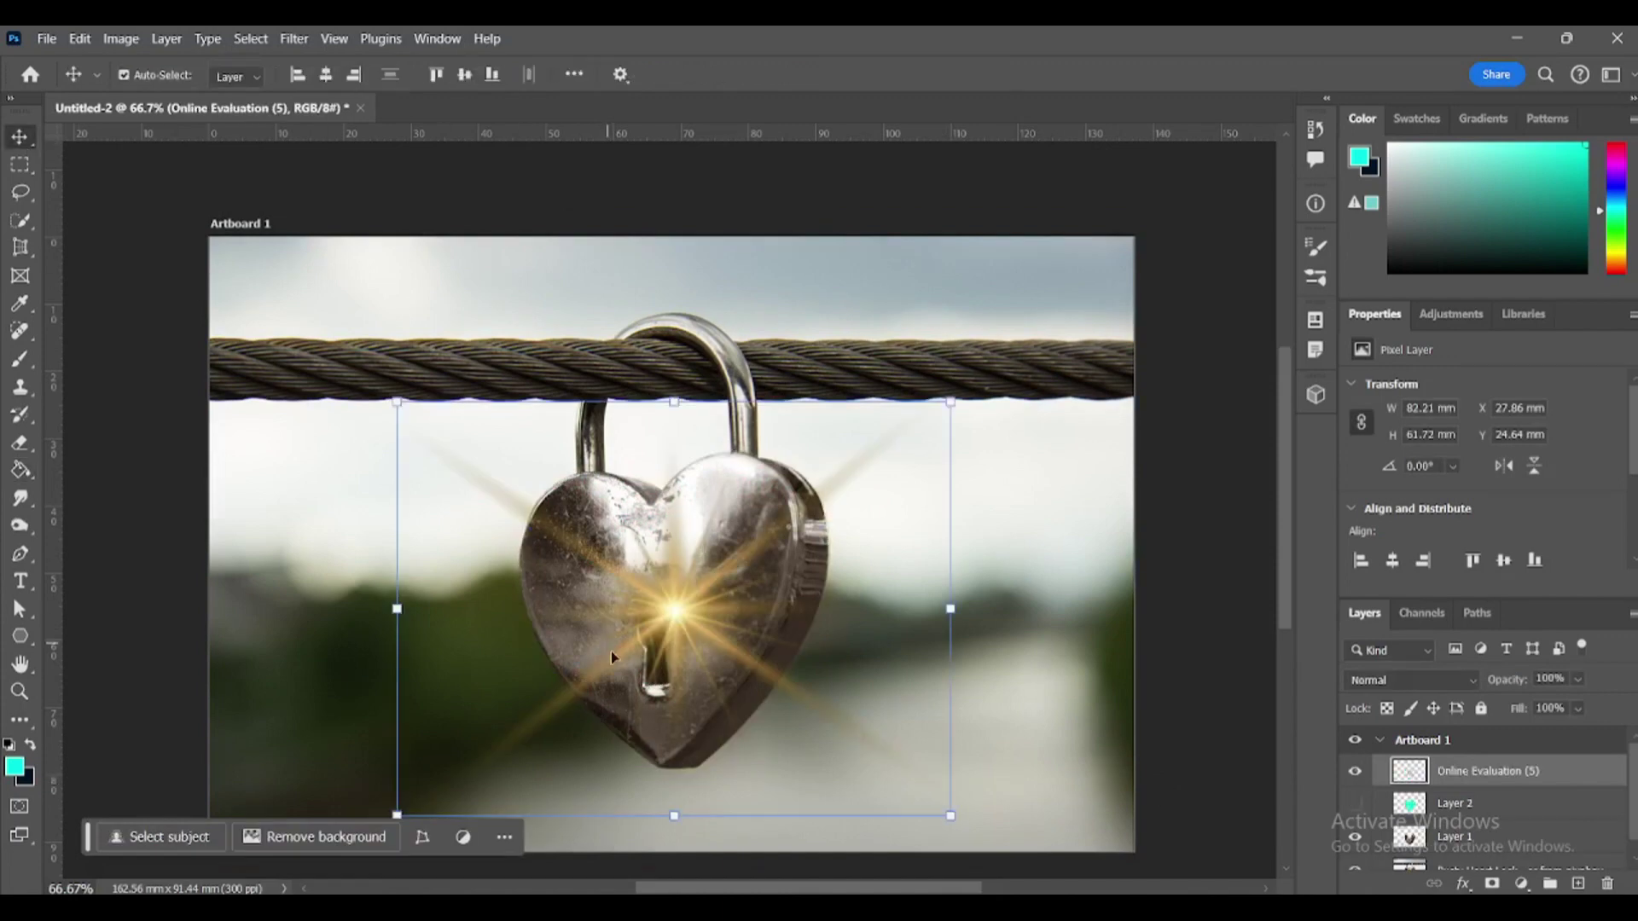
{"action": "mouse_move", "coordinate": [672, 618]}
{"action": "left_mouse_down"}
{"action": "mouse_move", "coordinate": [684, 533]}
{"action": "mouse_move", "coordinate": [714, 523]}
{"action": "left_mouse_up"}
{"action": "left_click", "coordinate": [121, 38]}
{"action": "mouse_move", "coordinate": [155, 93]}
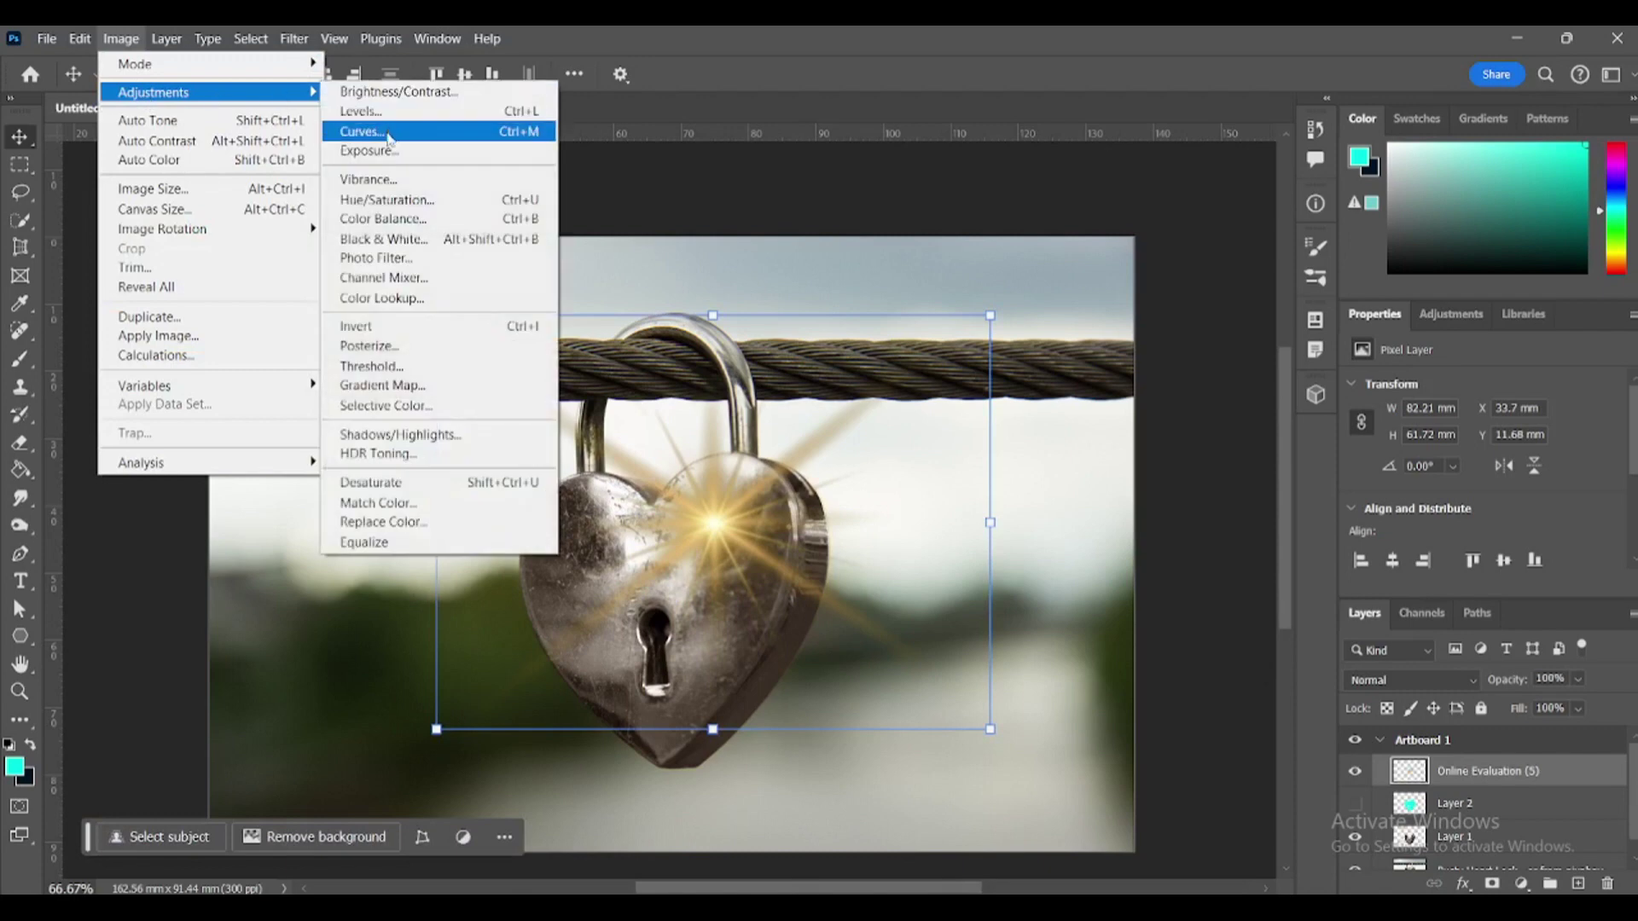
{"action": "left_click", "coordinate": [384, 240]}
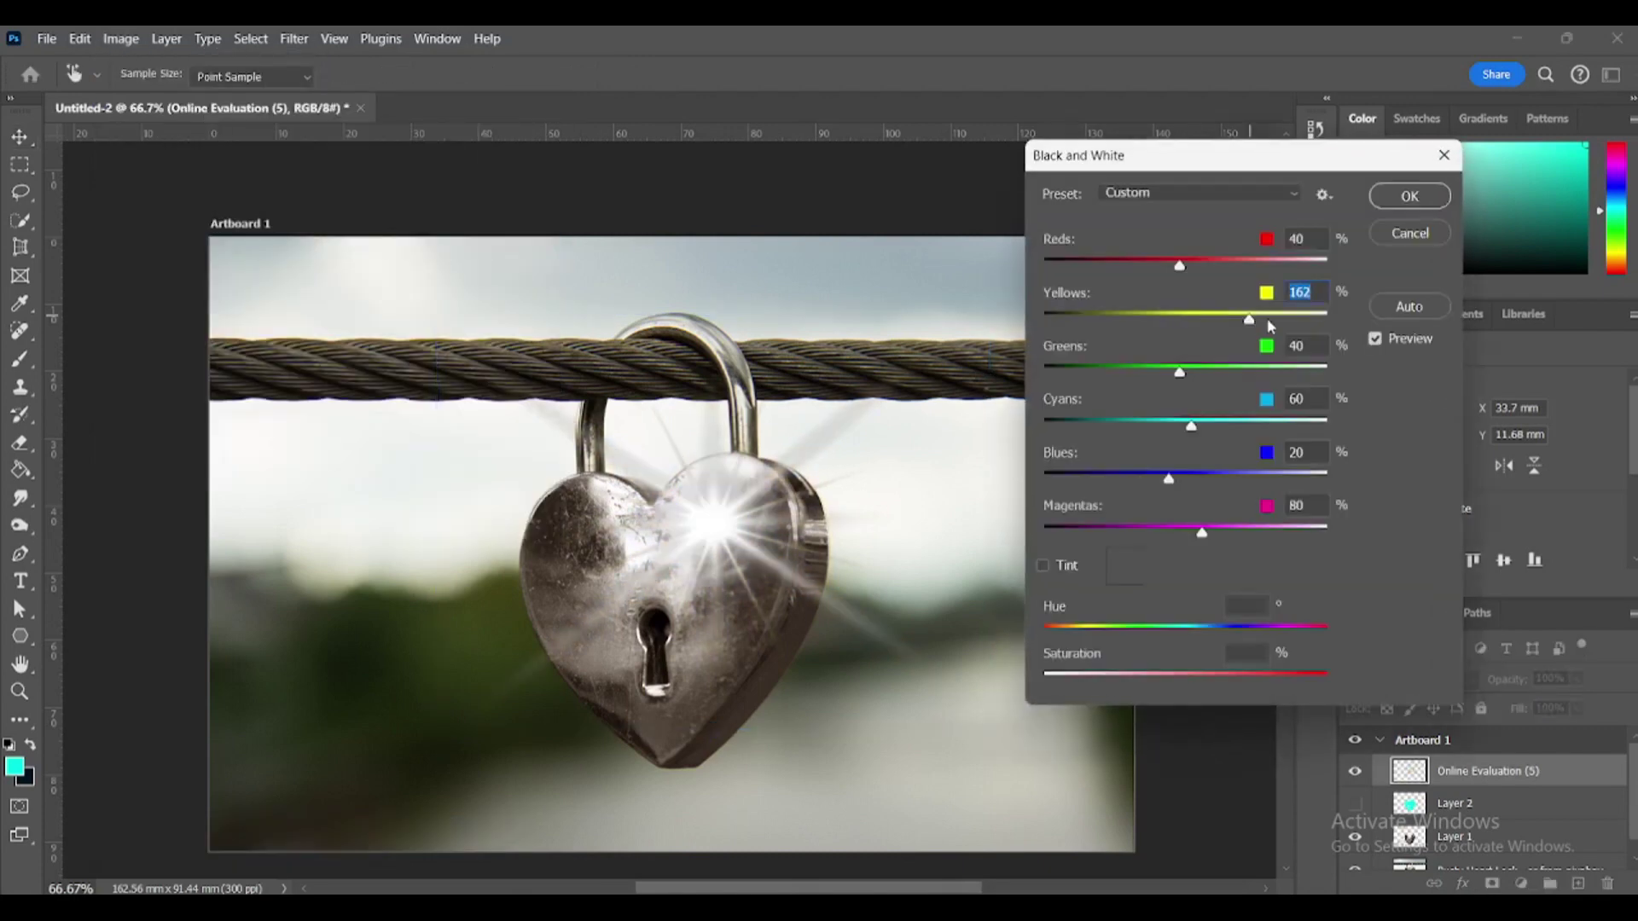